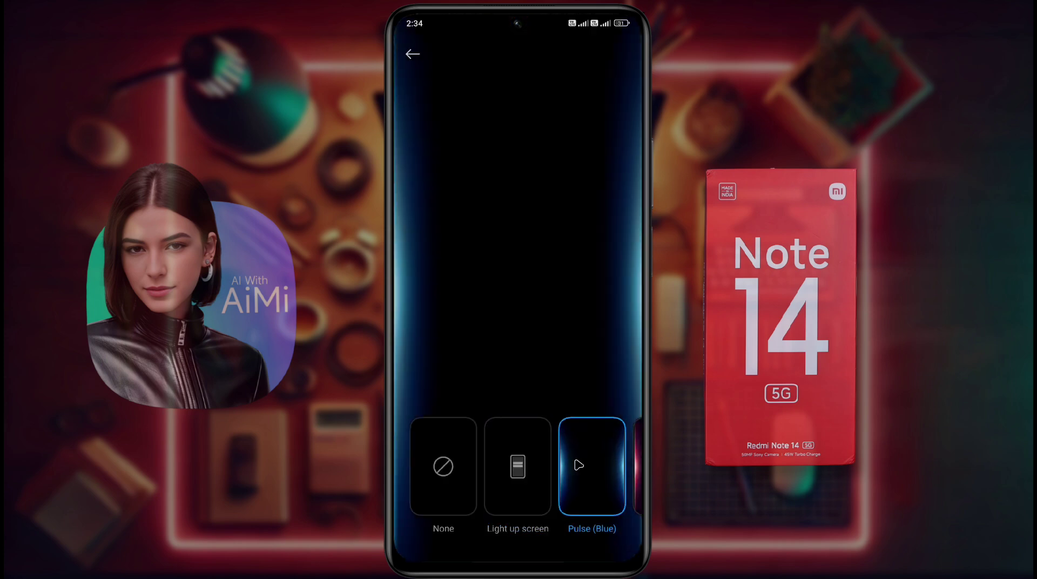
- Preview the Pulse (Red) and Starlight notification effects on the Notification effects page
click(610, 465)
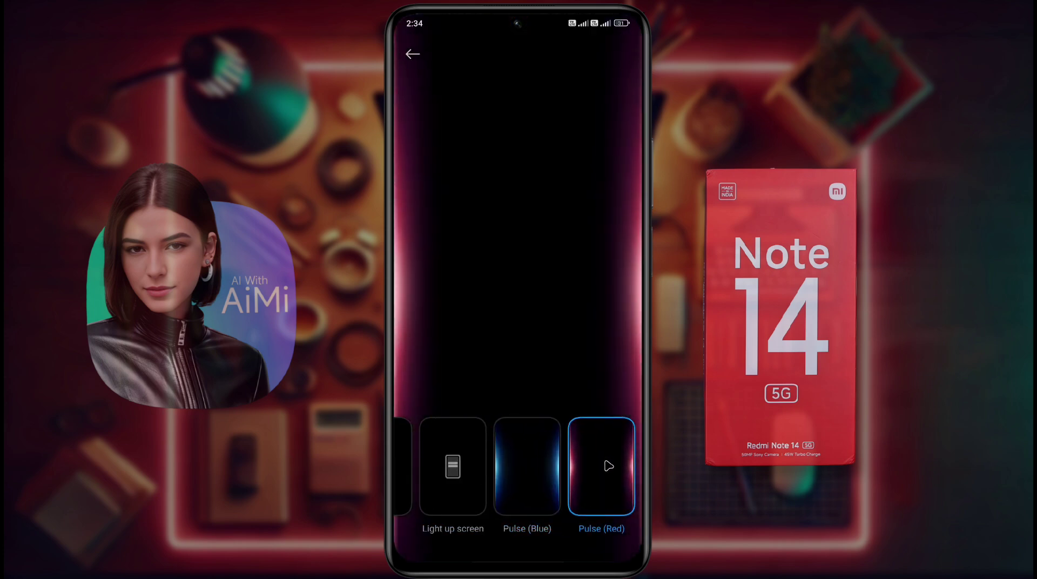
click(609, 466)
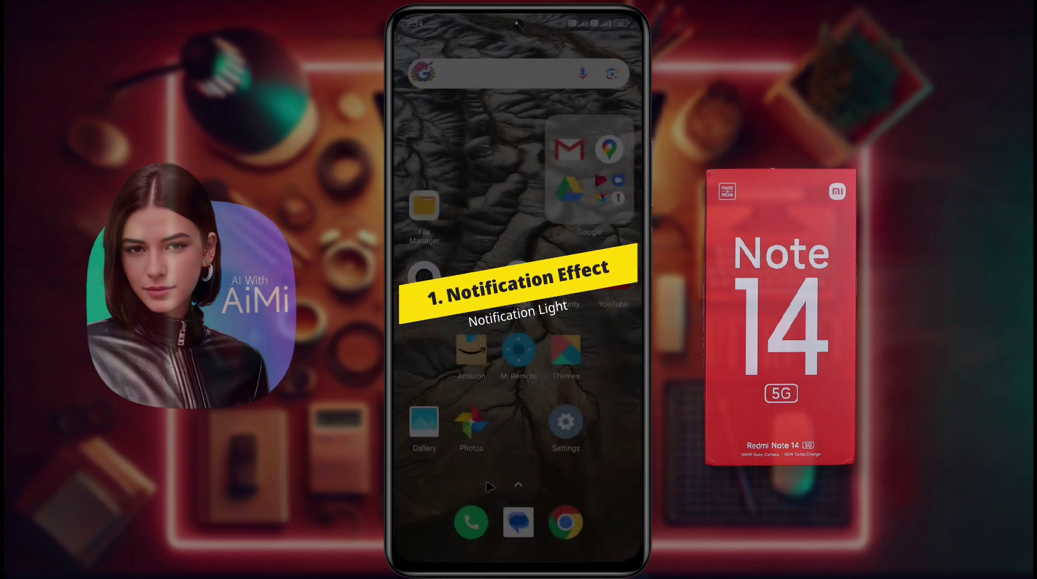
- From the home screen, open Settings and scroll down to Wallpaper & personalization
click(565, 421)
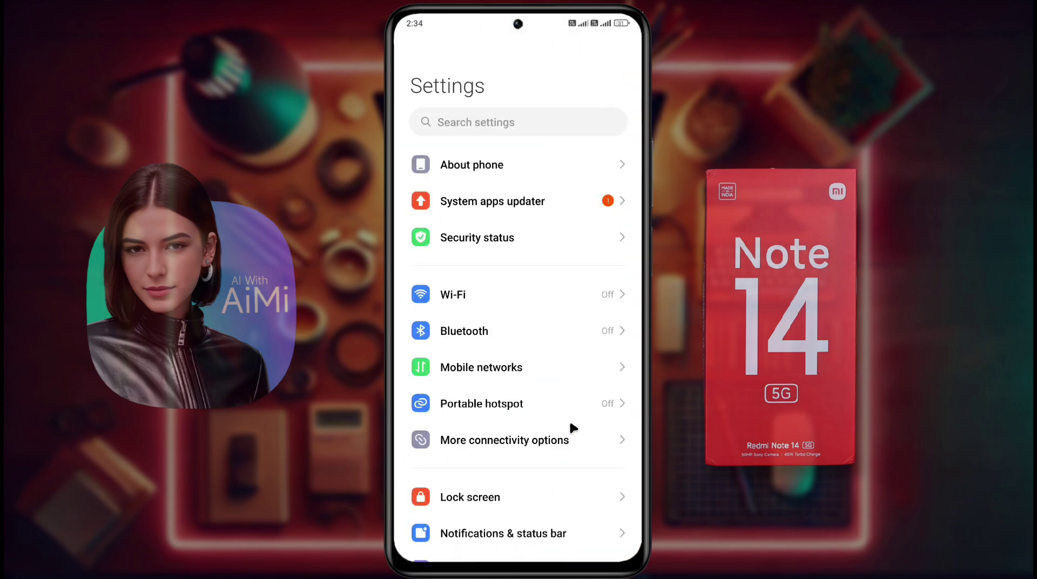
scroll(535, 448, down, 5)
scroll(509, 446, down, 1)
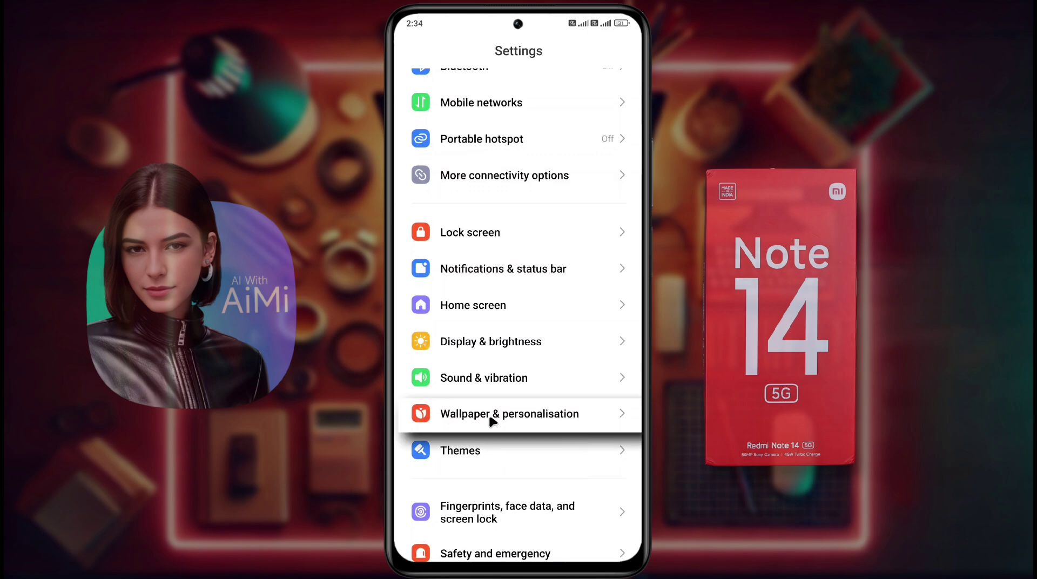
click(553, 420)
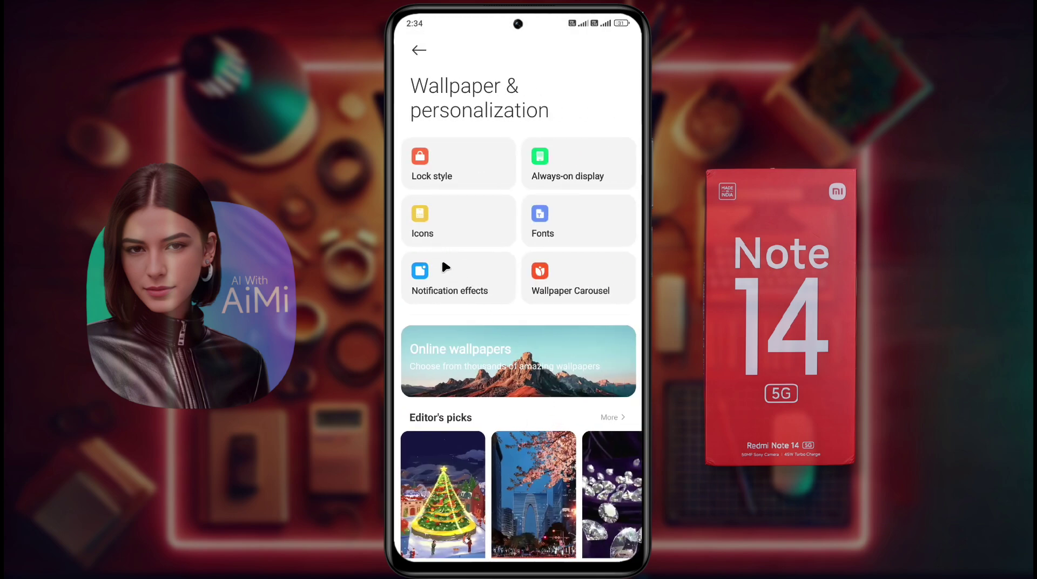
- Try Light up screen, Pulse (Blue), Pulse (Red) and Starlight effects, then set Notification effects to None
click(446, 286)
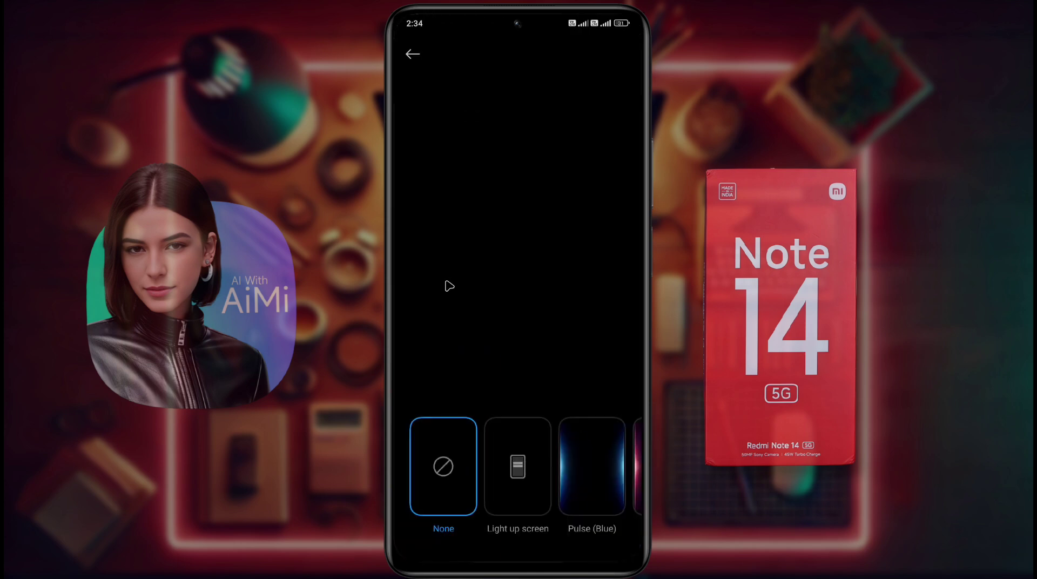
click(515, 439)
click(579, 465)
click(609, 465)
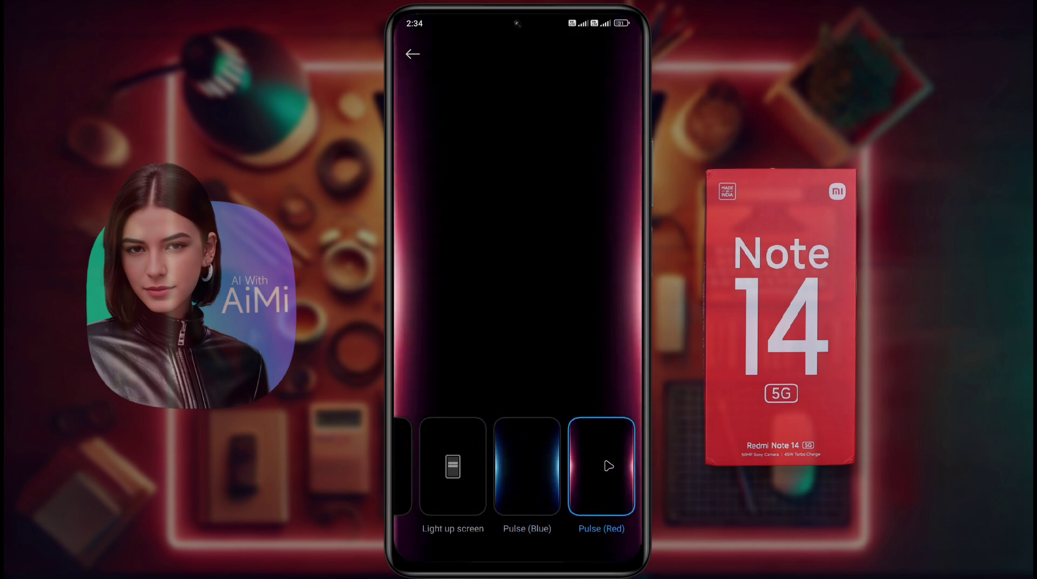
click(608, 466)
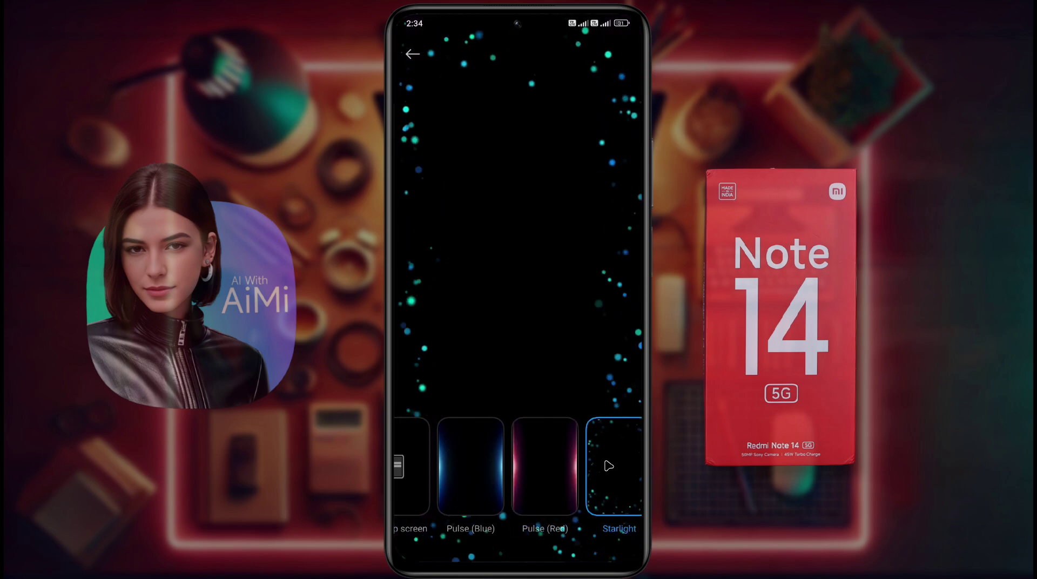
click(524, 470)
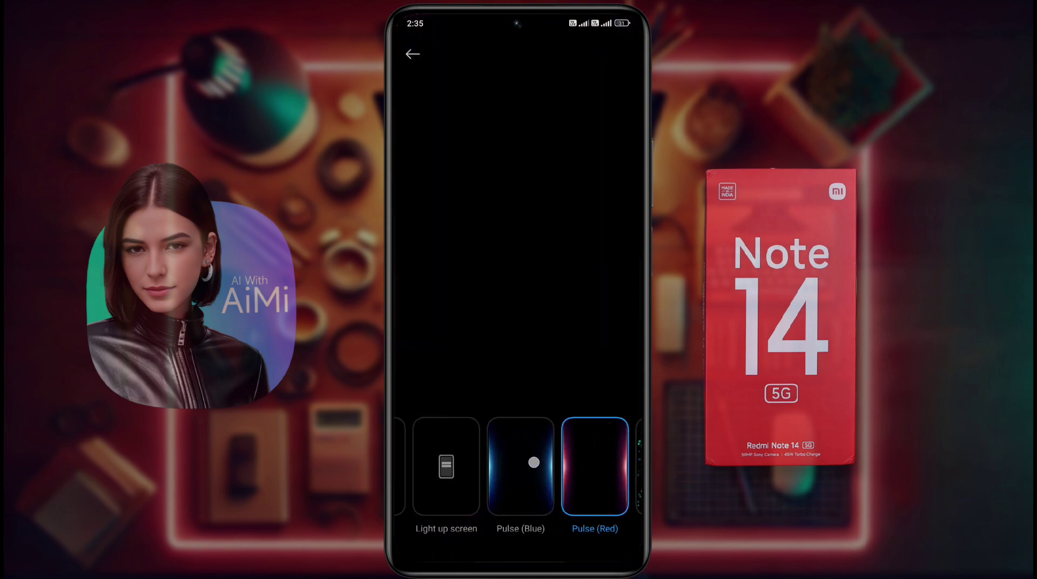
click(442, 466)
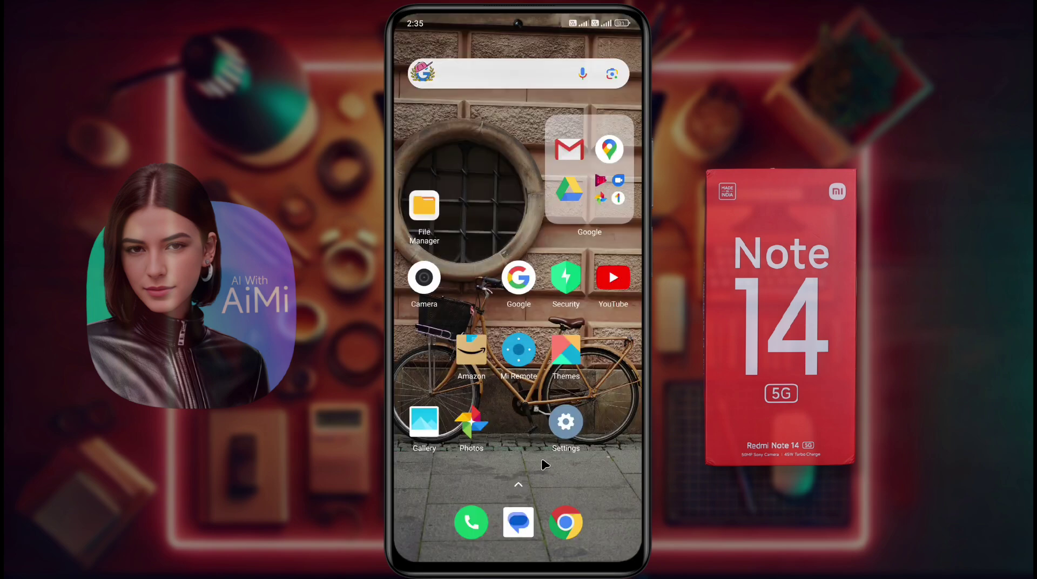
- Open Settings, go to Additional settings > Accessibility and switch to the Hearing tab
click(564, 422)
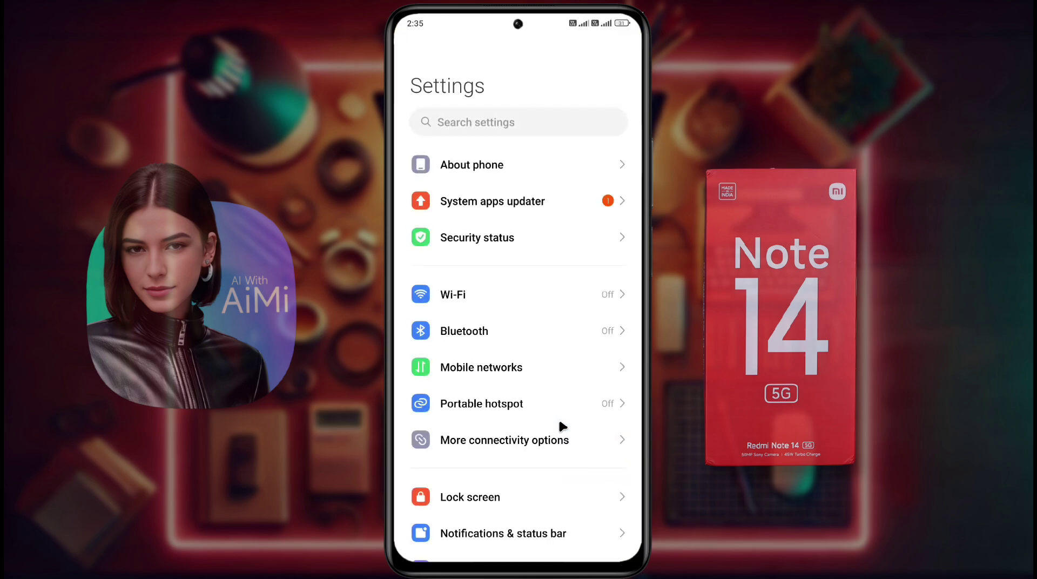
scroll(560, 424, down, 10)
scroll(463, 346, down, 3)
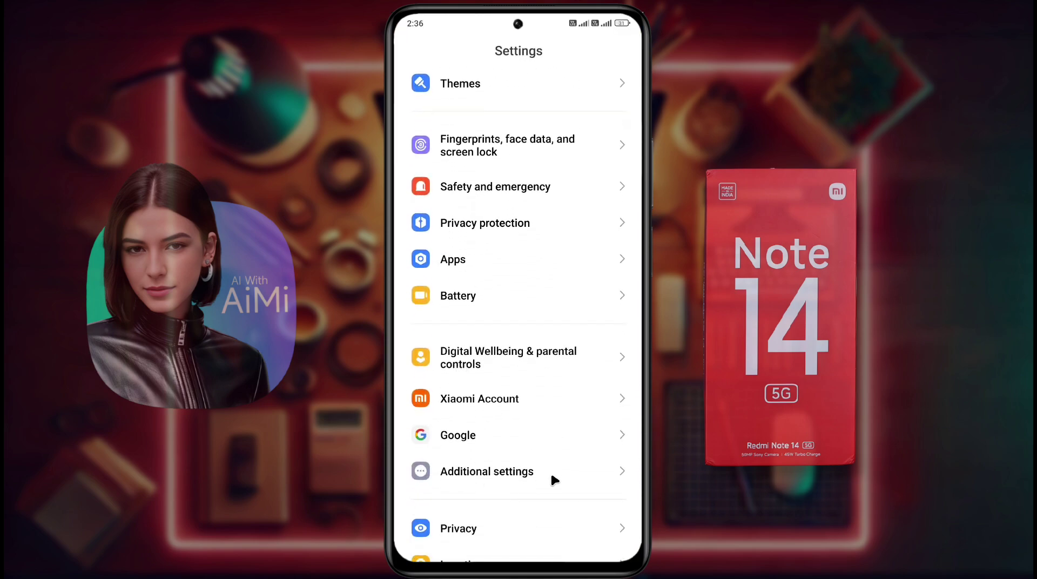
click(521, 474)
click(443, 301)
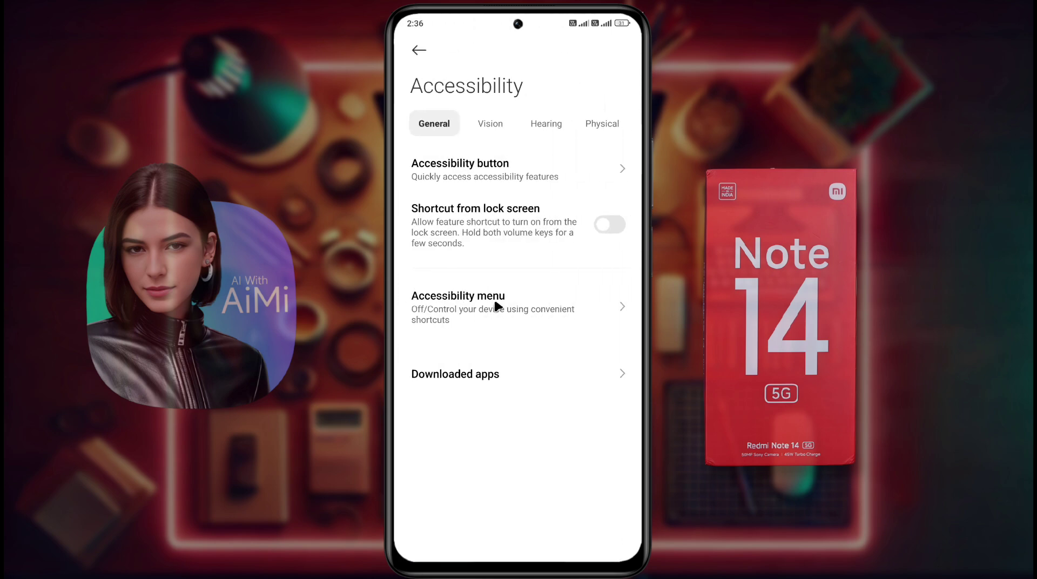
click(543, 127)
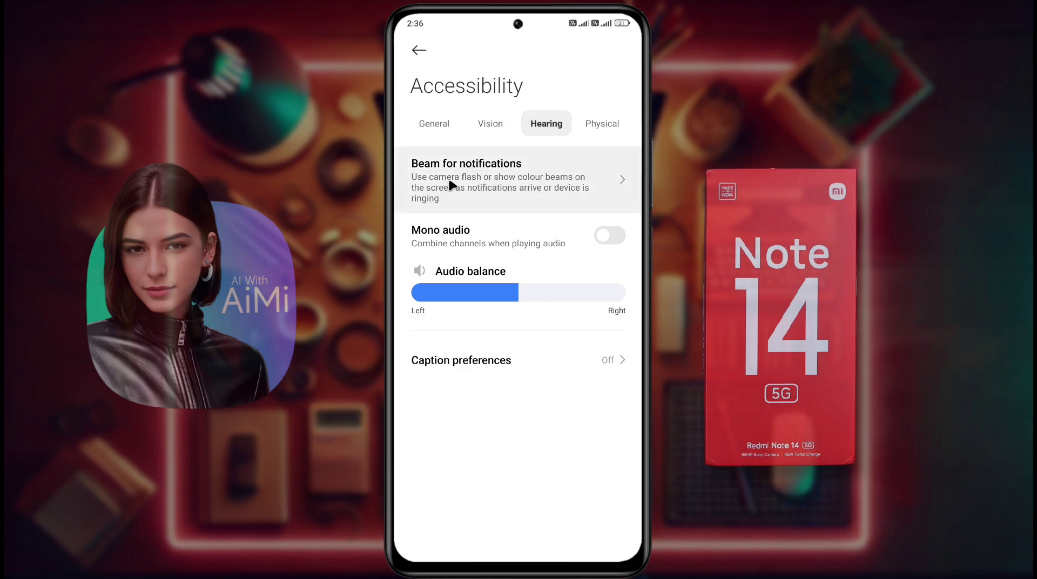
- In Beam for notifications, set the Screen beam to Yellow, preview it, and turn Camera flash on
click(521, 178)
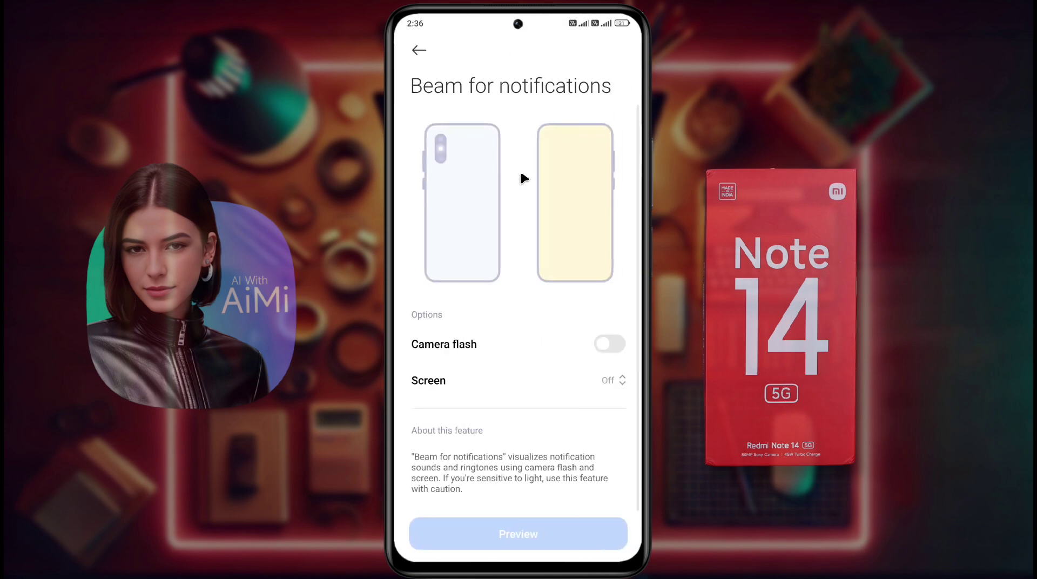
click(608, 347)
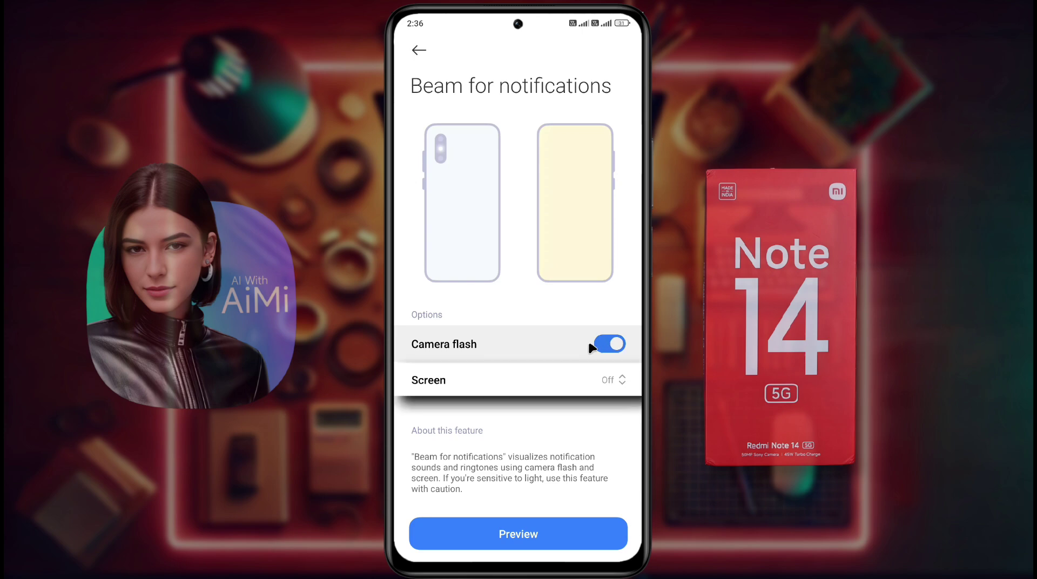
click(605, 346)
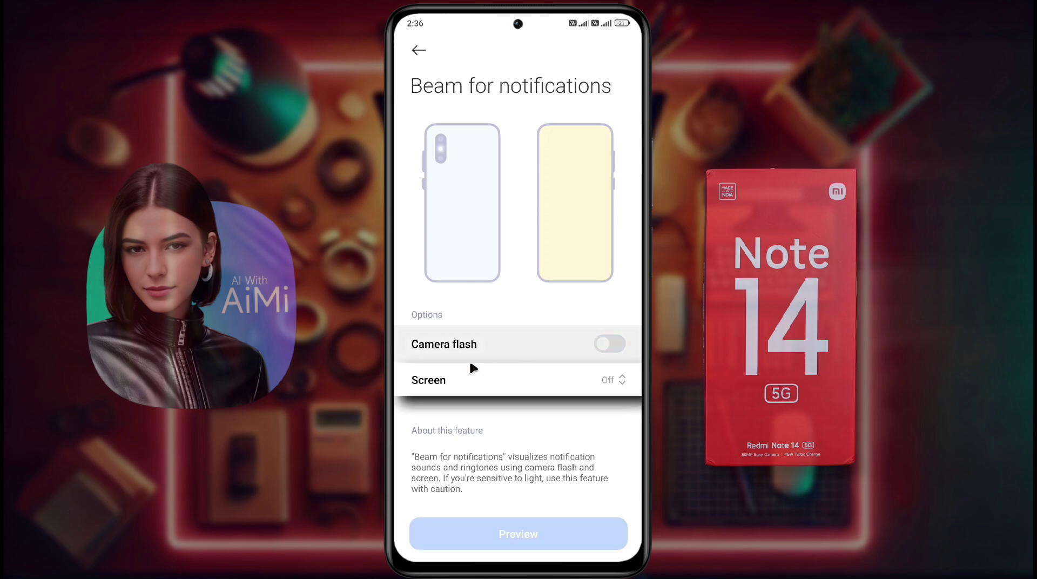
click(556, 381)
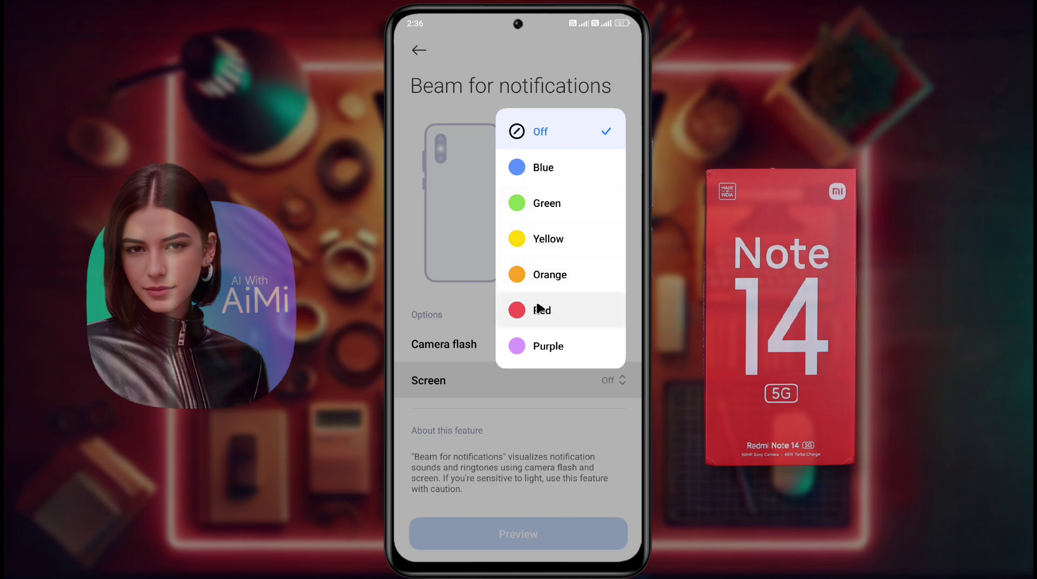
click(549, 246)
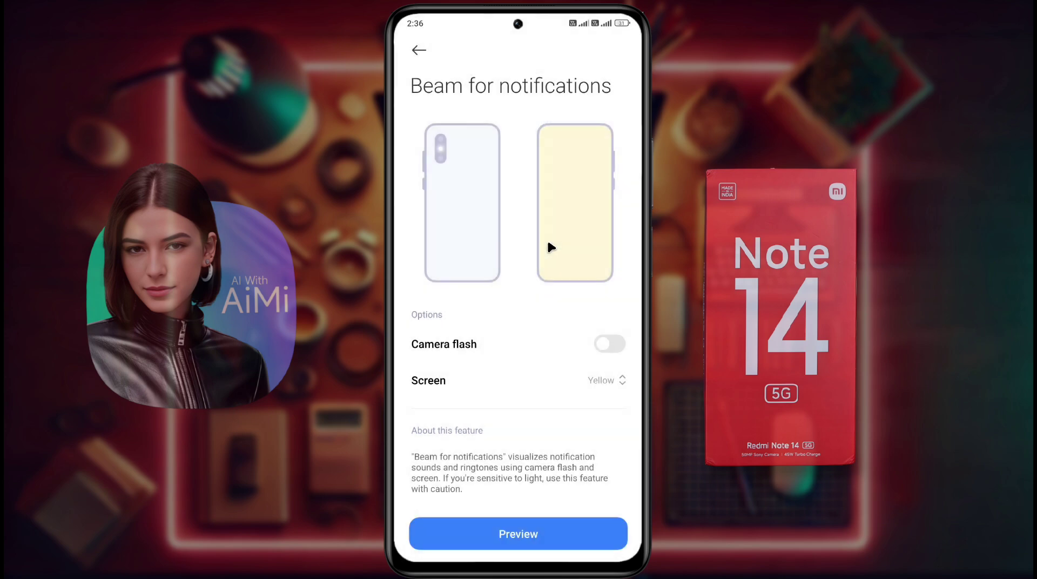
click(518, 534)
click(609, 344)
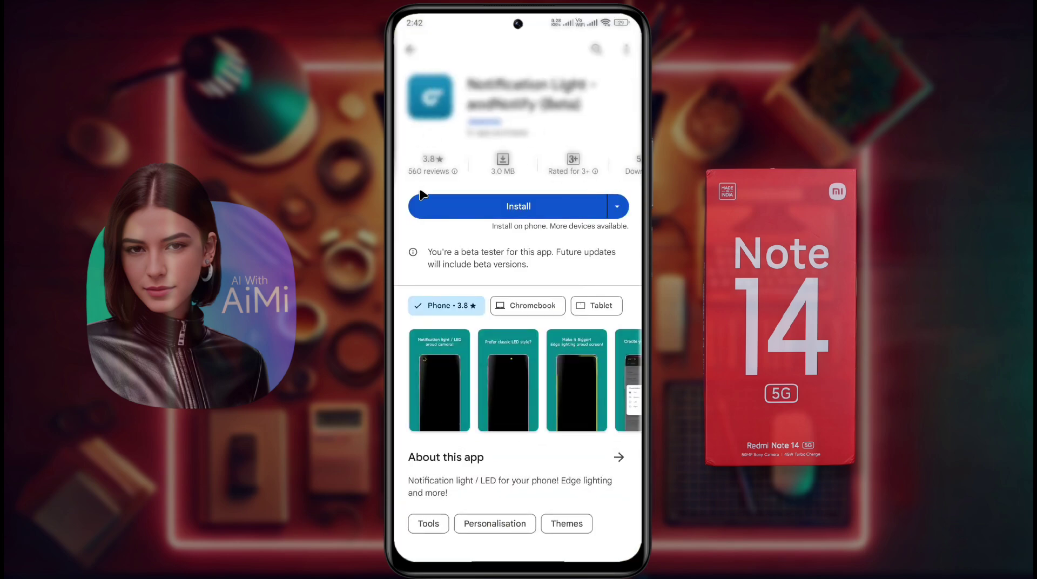
- Install Notification Light – aodNotify (Beta) from the Play Store and open it
click(471, 207)
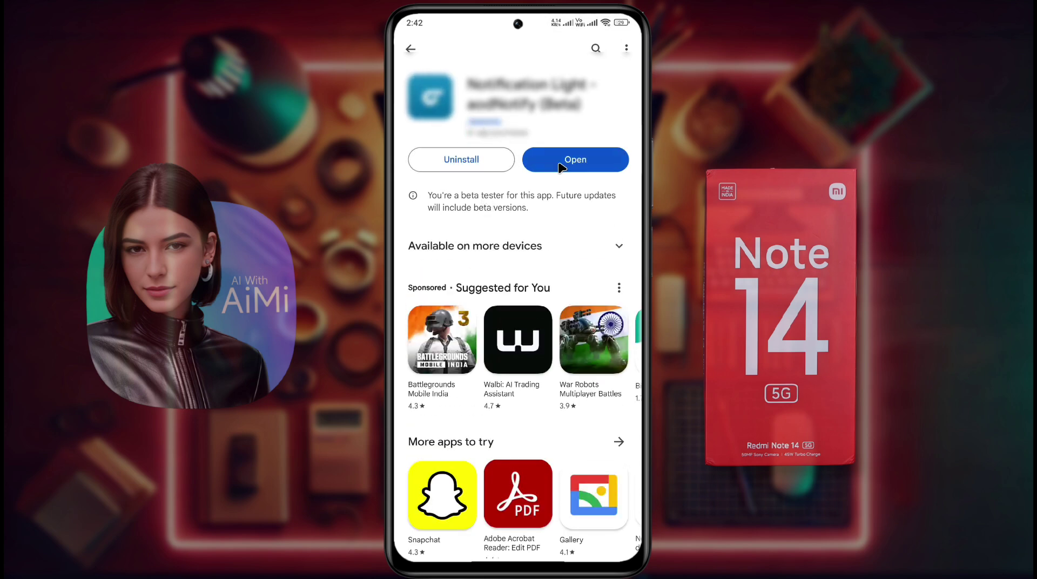
click(559, 163)
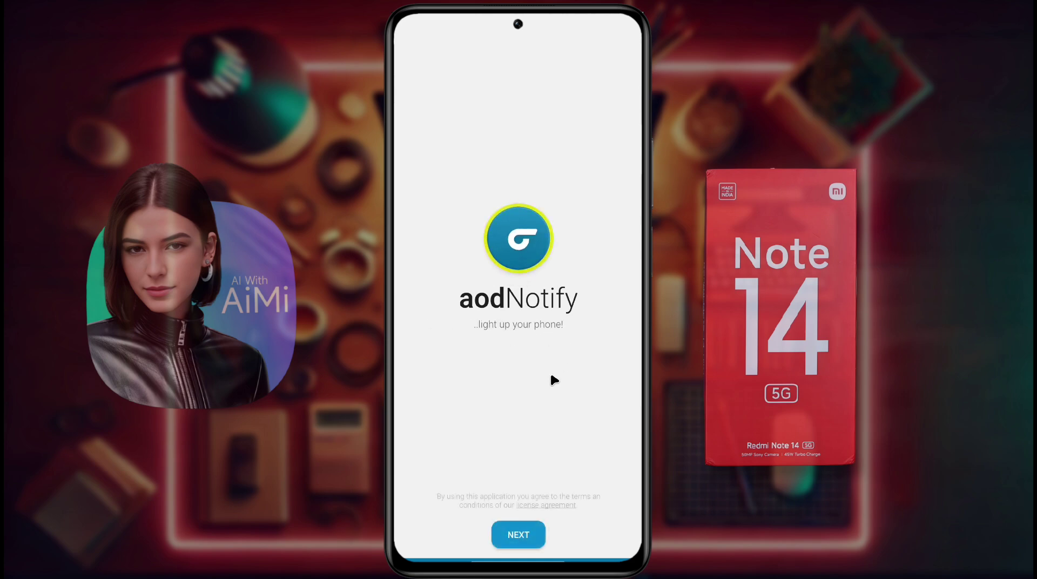
- Get past the welcome screen and switch on Instagram, Messages and Messaging under Select apps
click(527, 537)
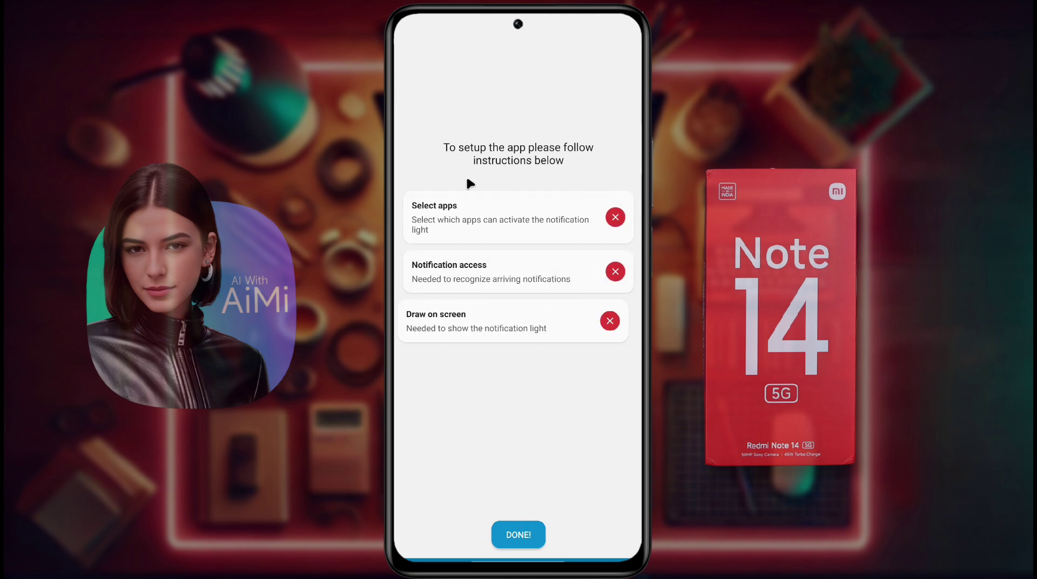
click(503, 225)
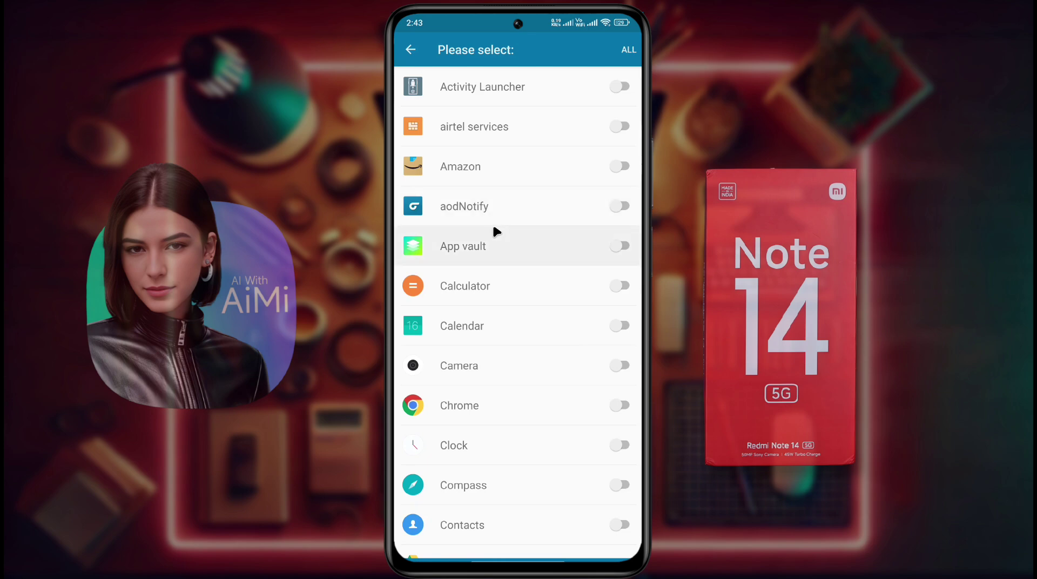
scroll(494, 228, down, 5)
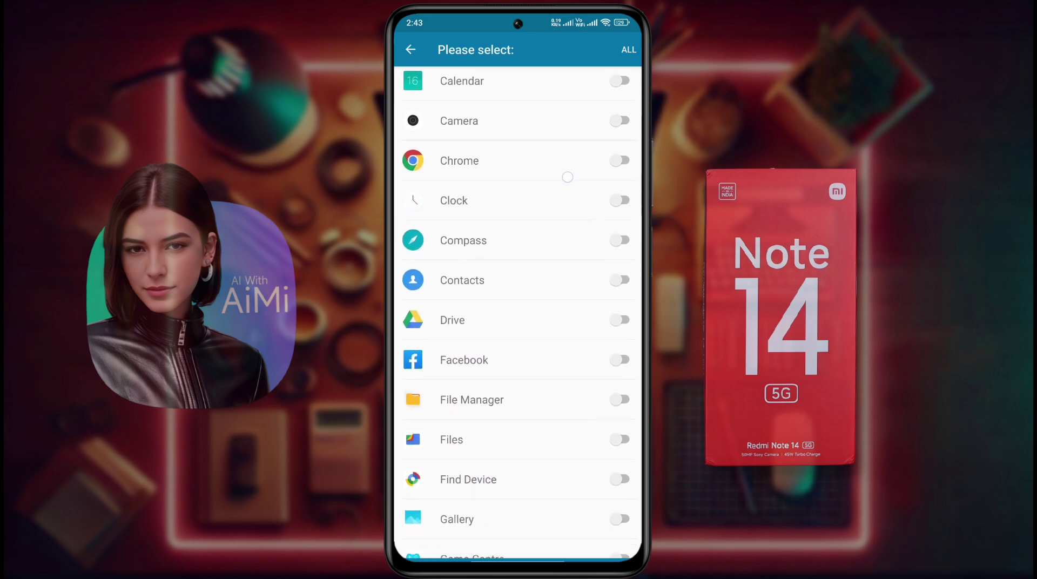
scroll(540, 243, down, 10)
click(621, 254)
scroll(613, 189, down, 3)
scroll(613, 189, down, 1)
click(621, 183)
click(621, 223)
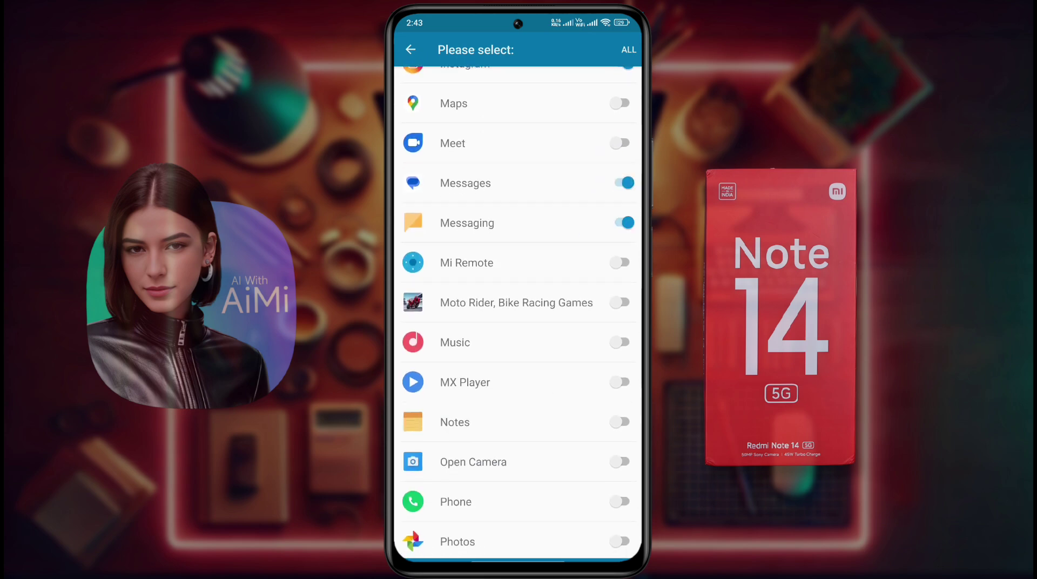
scroll(540, 302, down, 10)
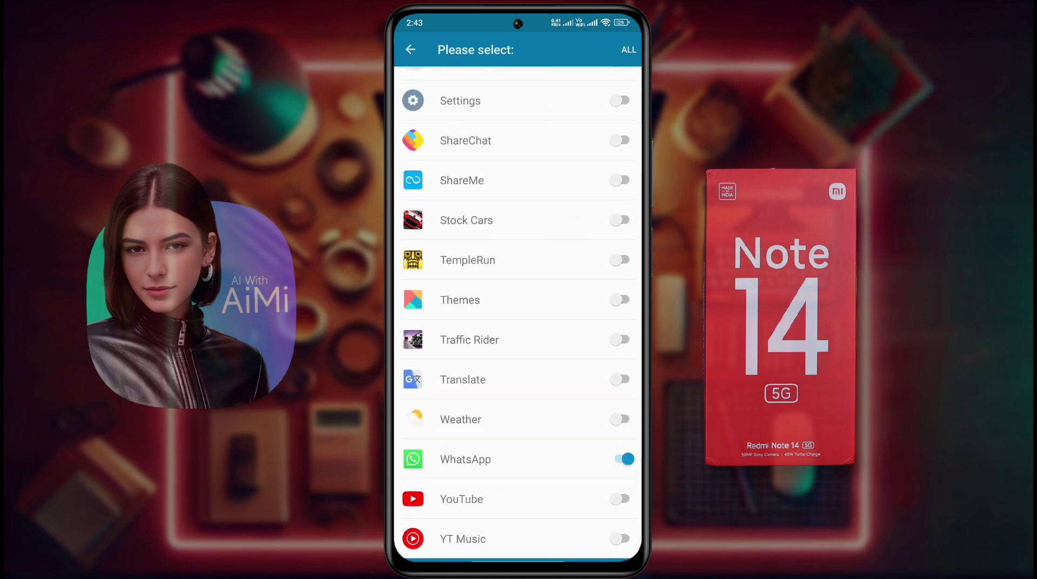
scroll(551, 271, up, 1)
key(Escape)
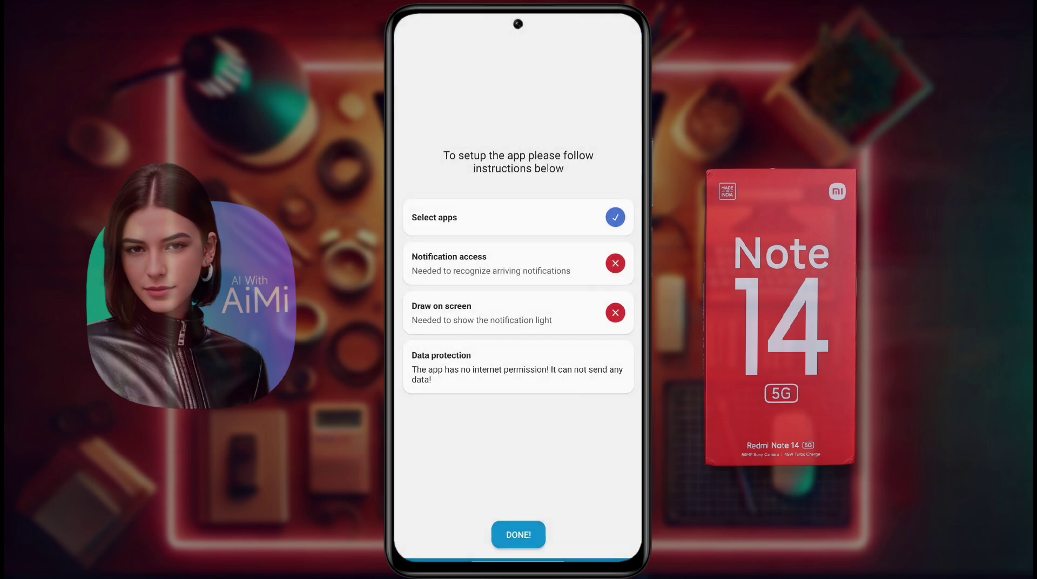
- Grant aodNotify notification access, accept the risk warning, and continue through the Draw on screen disclosure
click(614, 263)
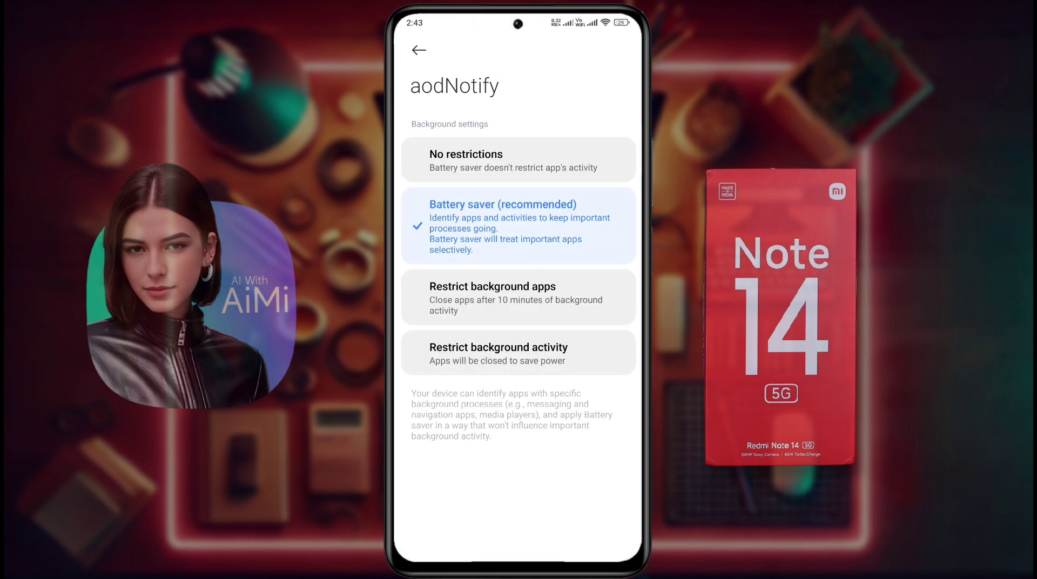
key(Escape)
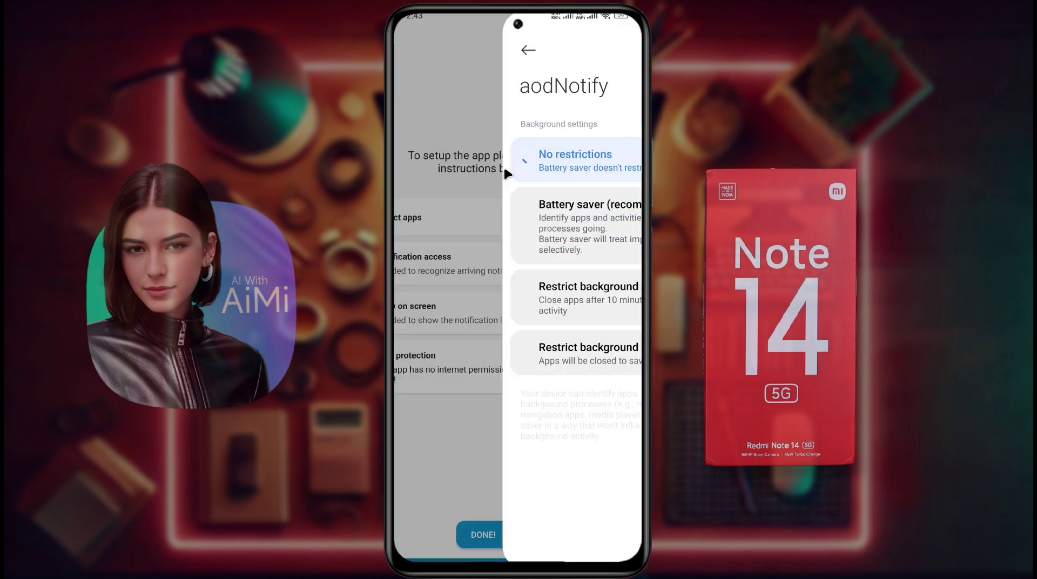
click(486, 267)
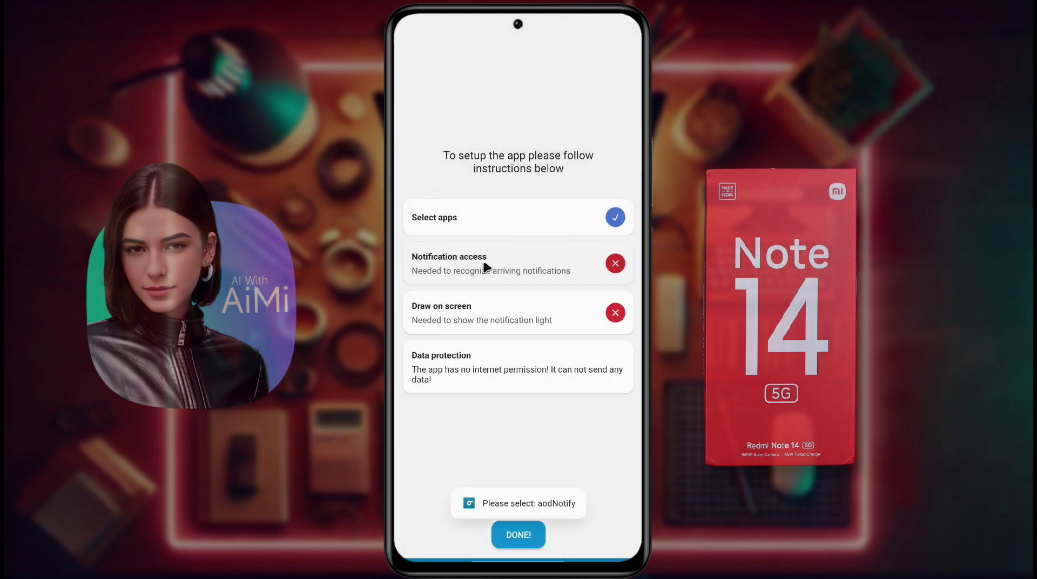
click(464, 304)
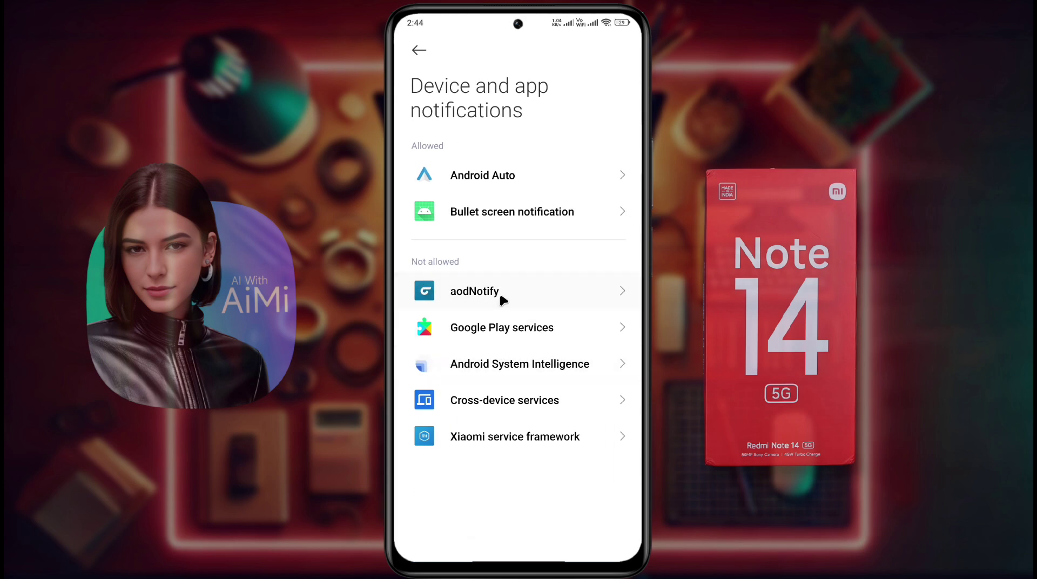
click(609, 246)
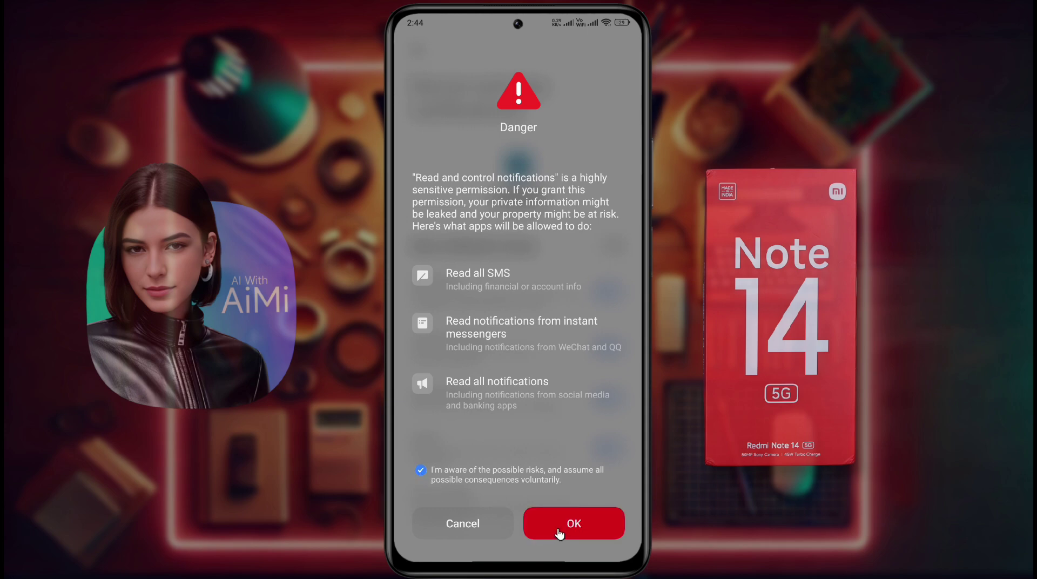
click(552, 527)
click(487, 322)
click(612, 332)
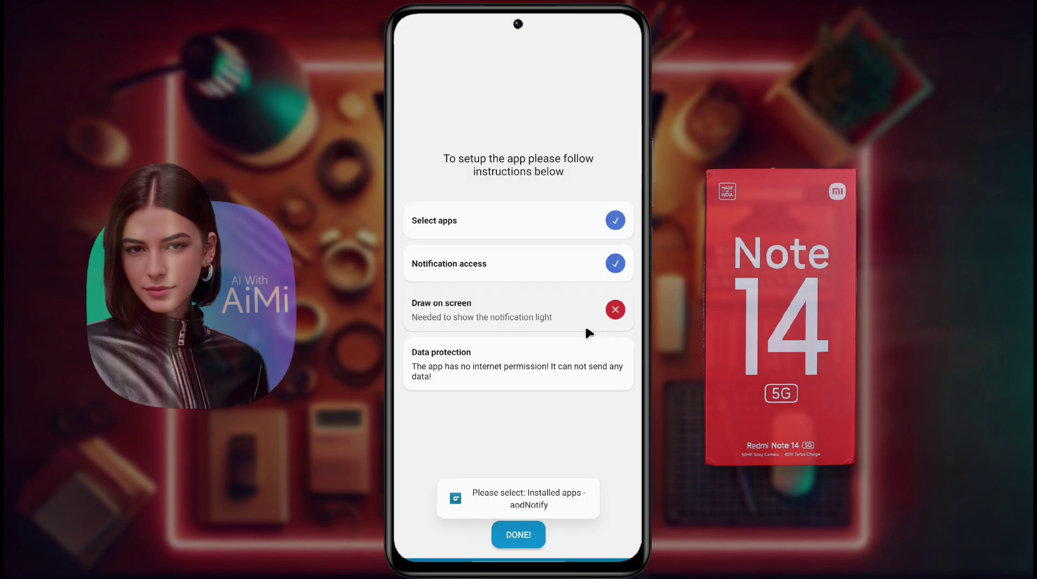
- Turn on Use aodNotify under Downloaded apps, accept the risks, and finish setup with DONE
click(475, 374)
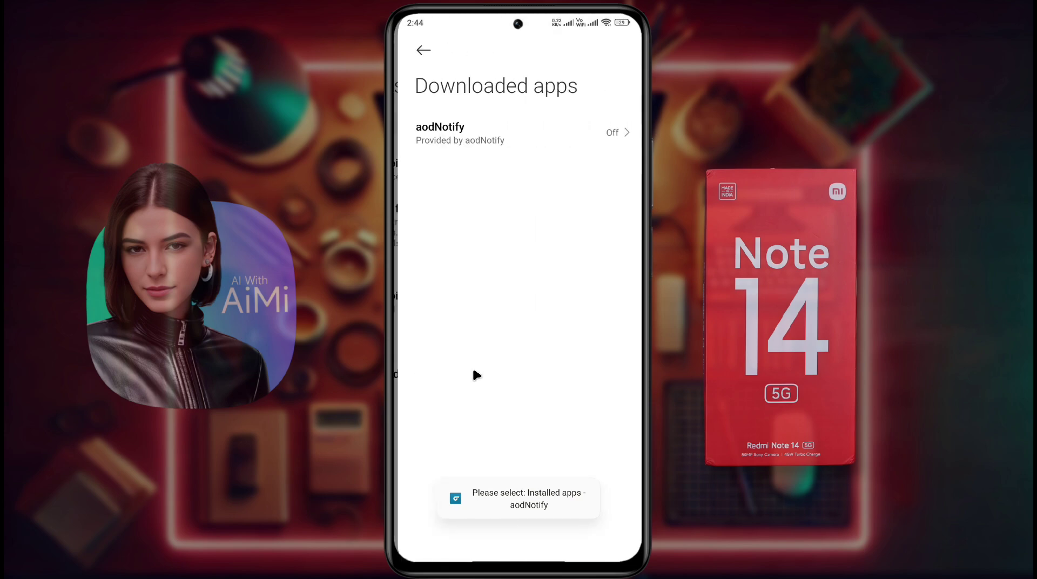
click(493, 129)
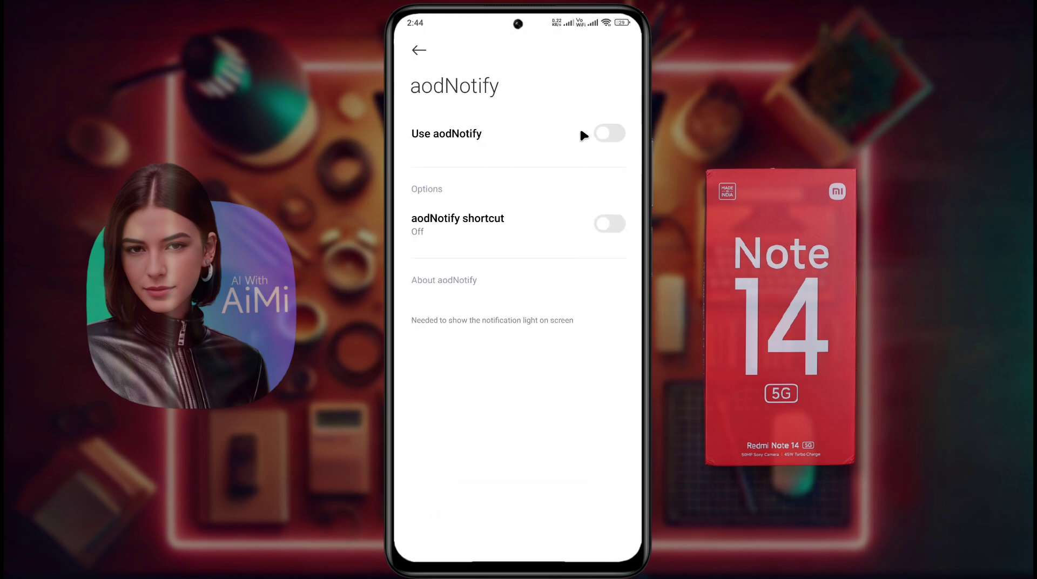
click(552, 133)
click(420, 469)
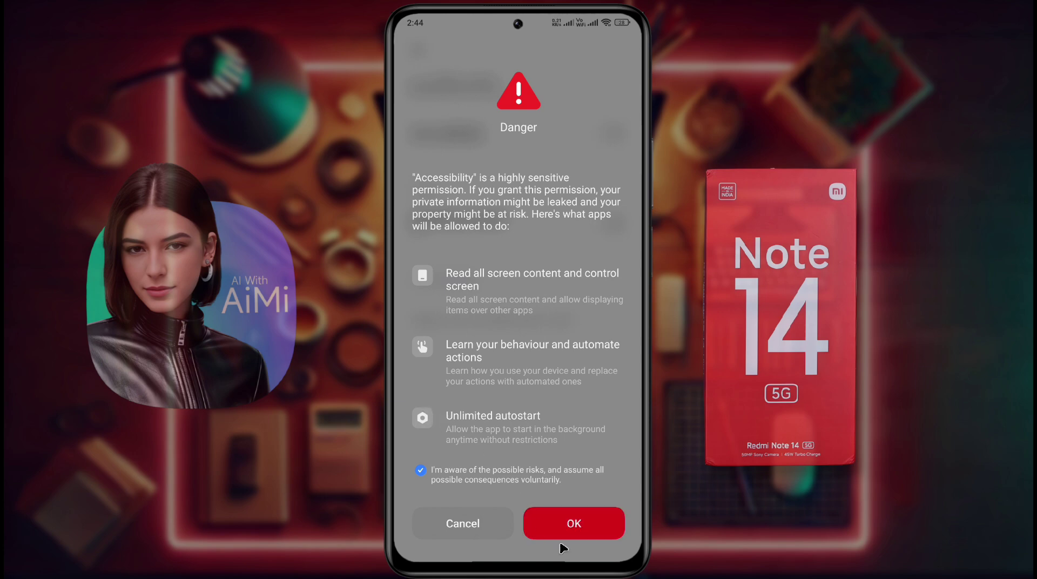
click(572, 525)
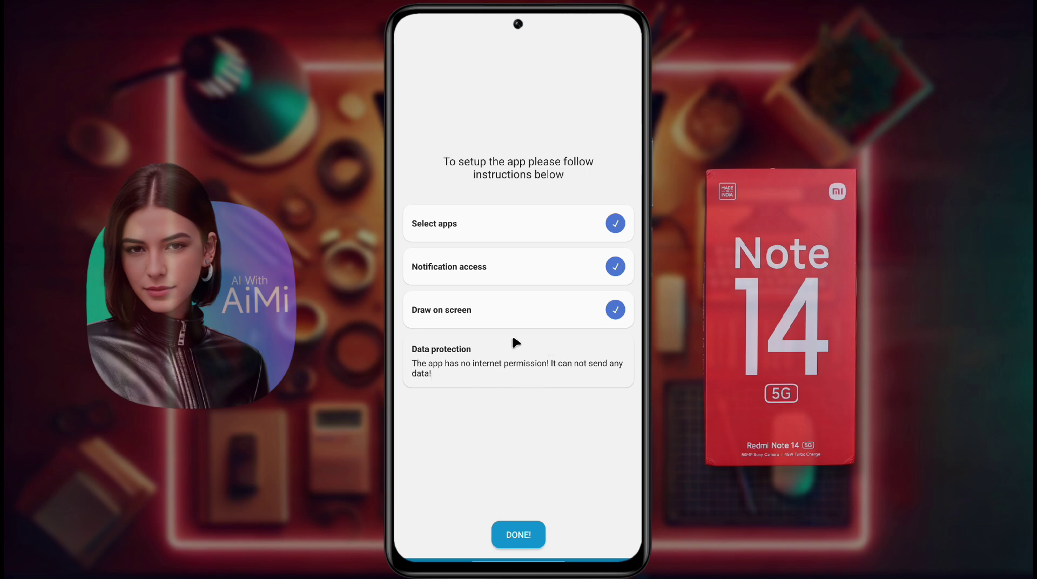
click(518, 534)
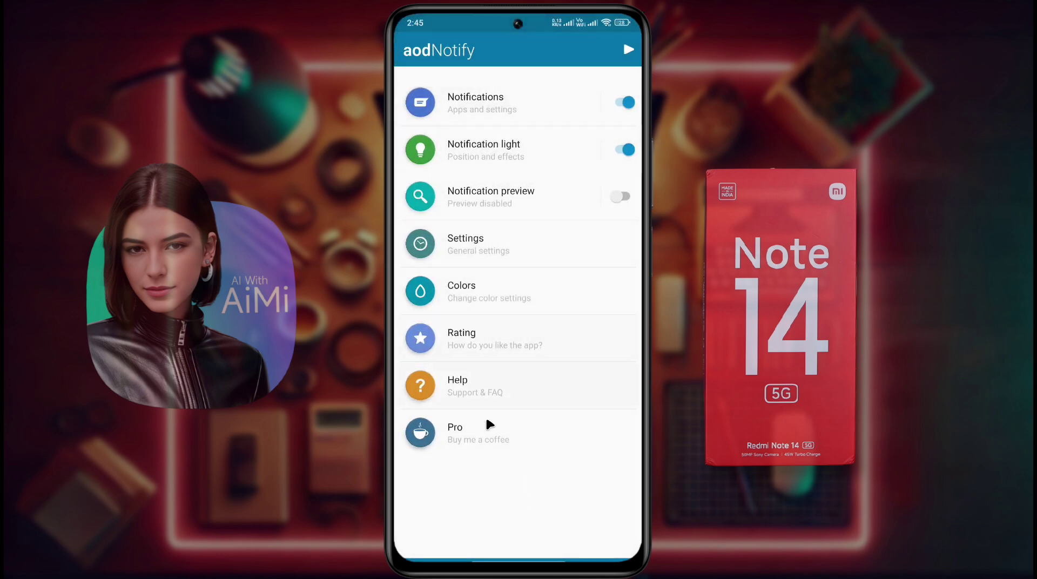
- Review the trigger apps under Notifications, then enable ignoring notifications when Phone unlocked
click(464, 98)
click(455, 109)
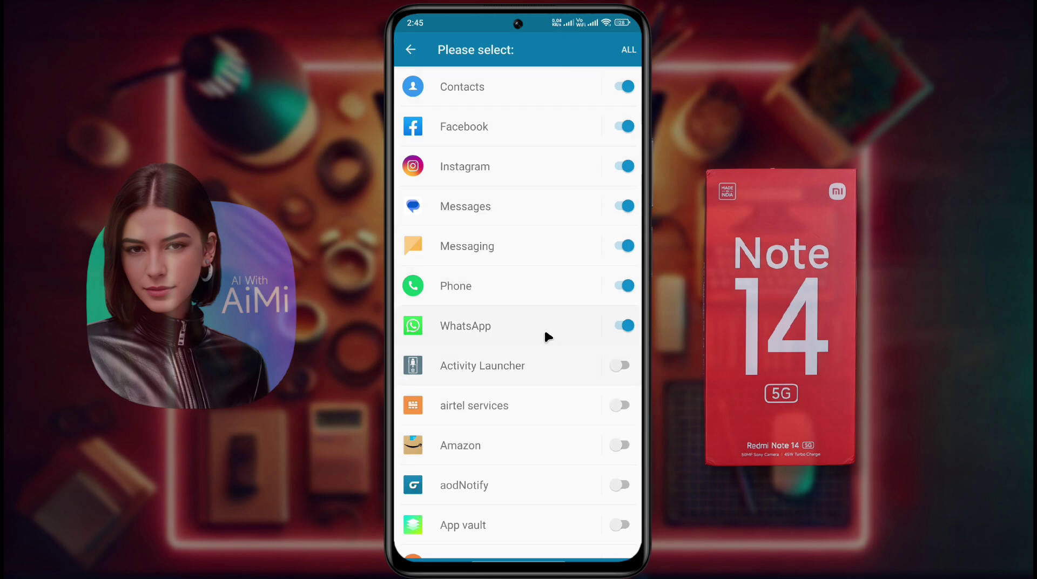
click(413, 48)
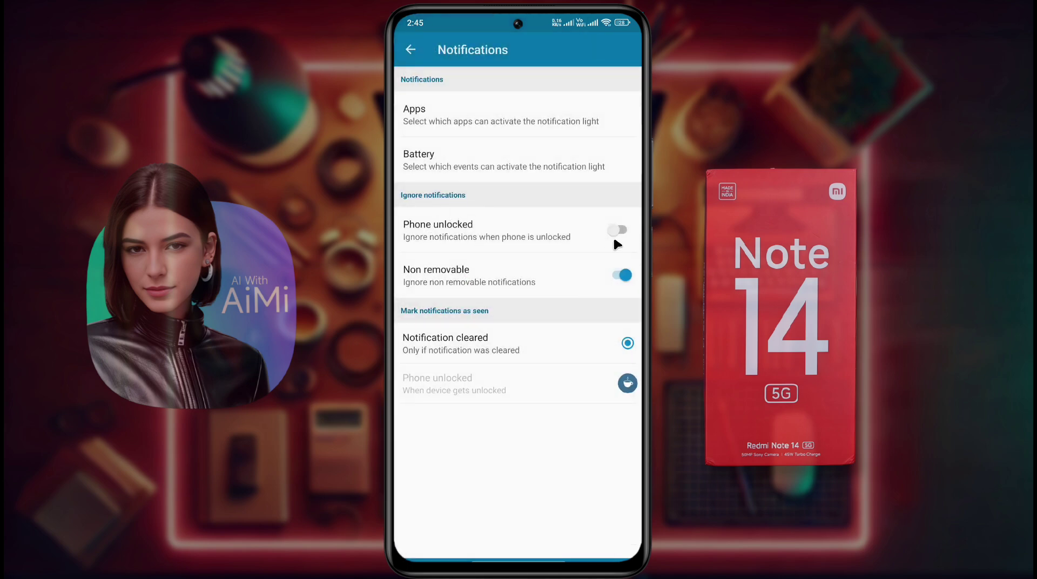
click(615, 226)
key(Escape)
click(459, 158)
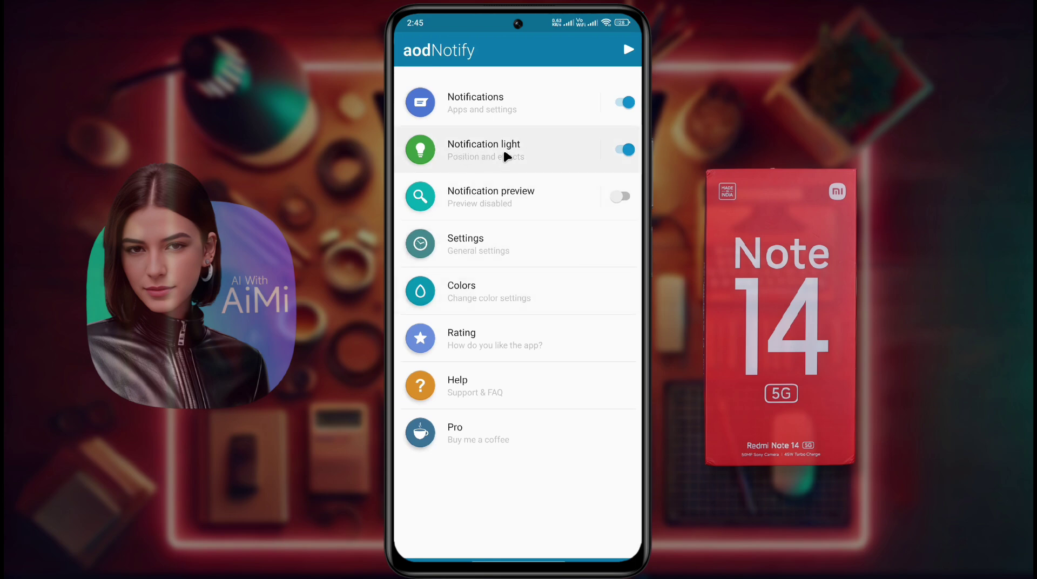
- Set the notification light style to Camera edge
click(487, 142)
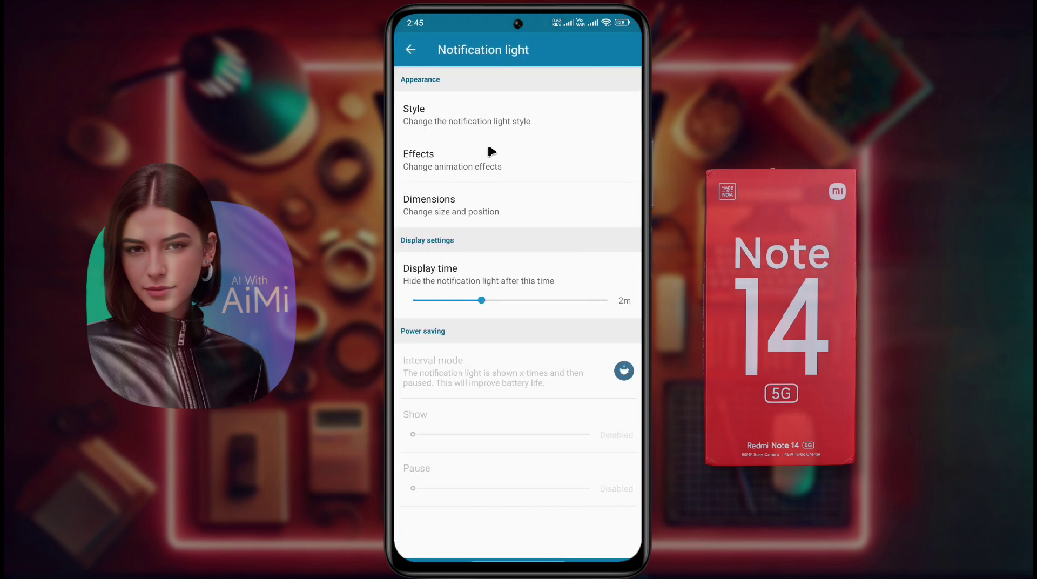
click(478, 115)
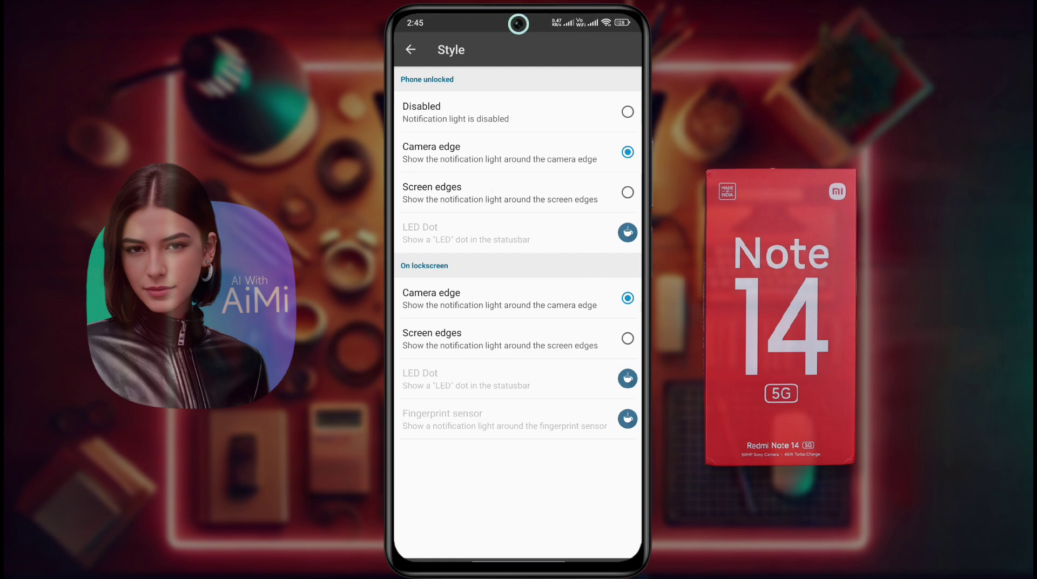
click(519, 157)
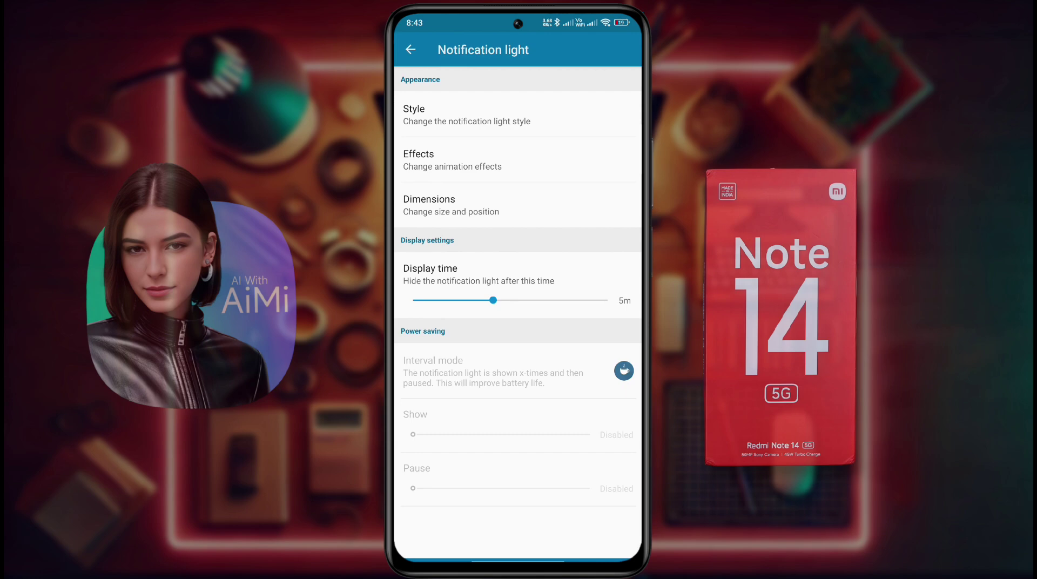
- Choose Pulse as the animation effect after briefly trying Gravity
click(545, 162)
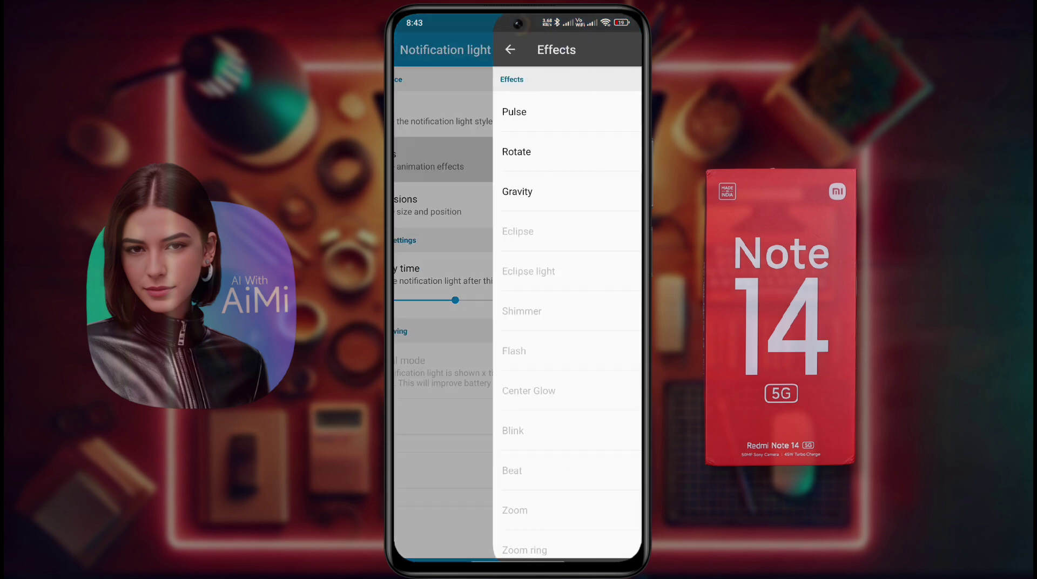
scroll(546, 389, down, 5)
scroll(546, 335, up, 5)
click(589, 108)
click(589, 191)
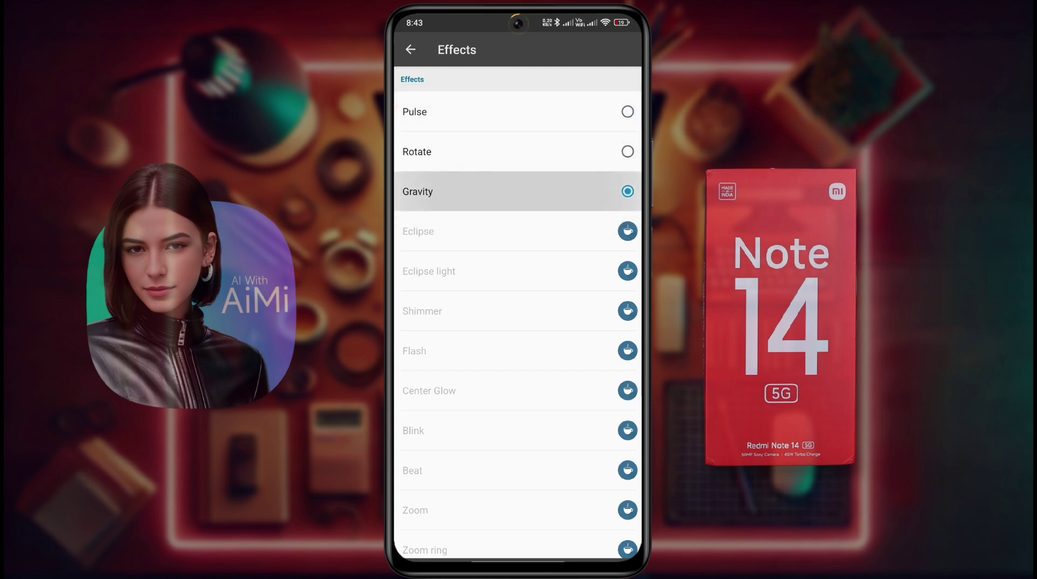
click(588, 111)
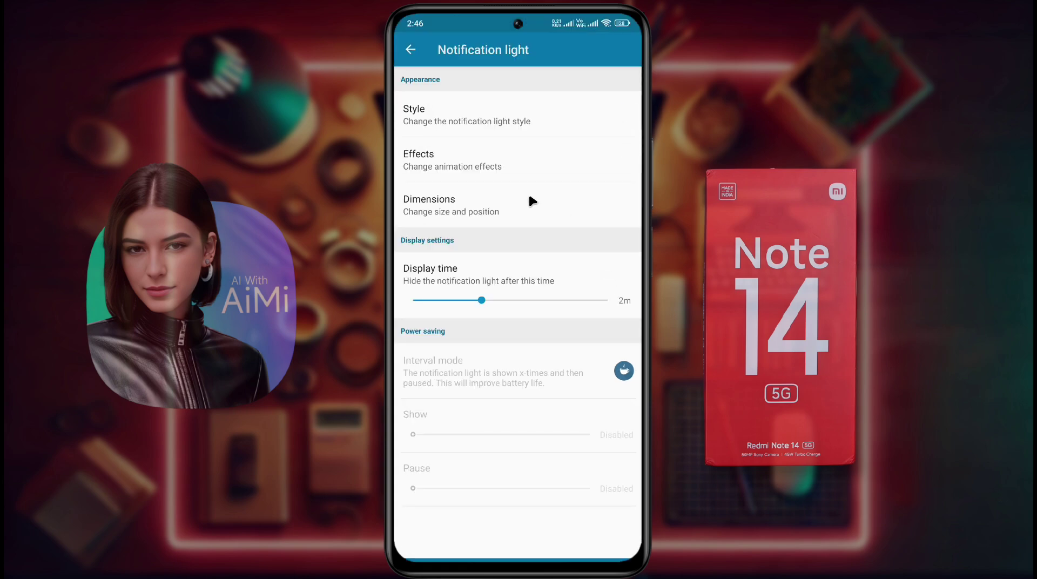
click(532, 200)
- Set camera-edge thickness to 70%, resize to 3%, and horizontal offset X to 0px
drag(478, 132, 533, 132)
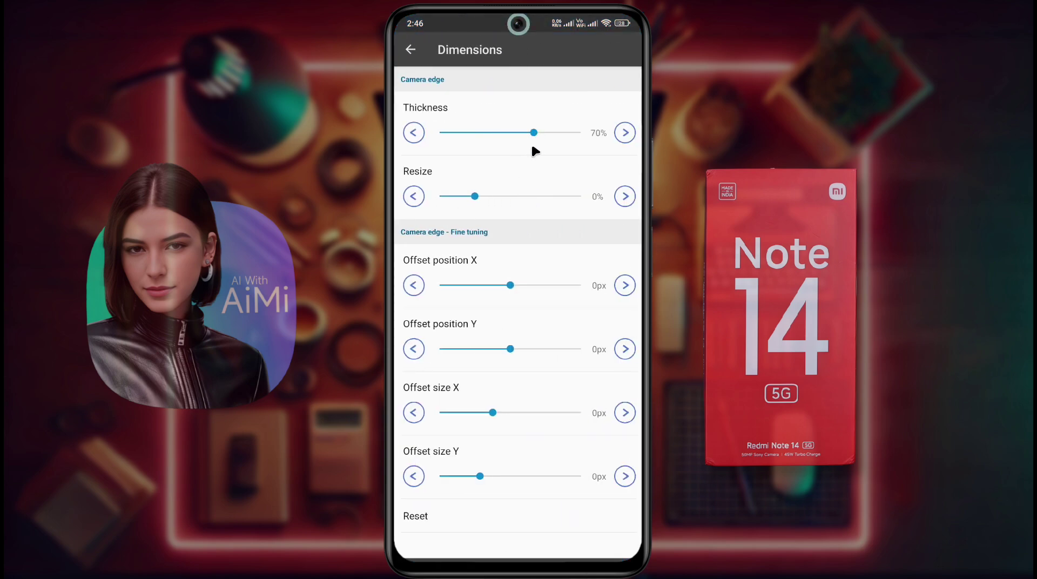
click(625, 197)
mouse_move(506, 284)
mouse_down()
mouse_move(518, 285)
mouse_move(509, 285)
mouse_up()
click(530, 284)
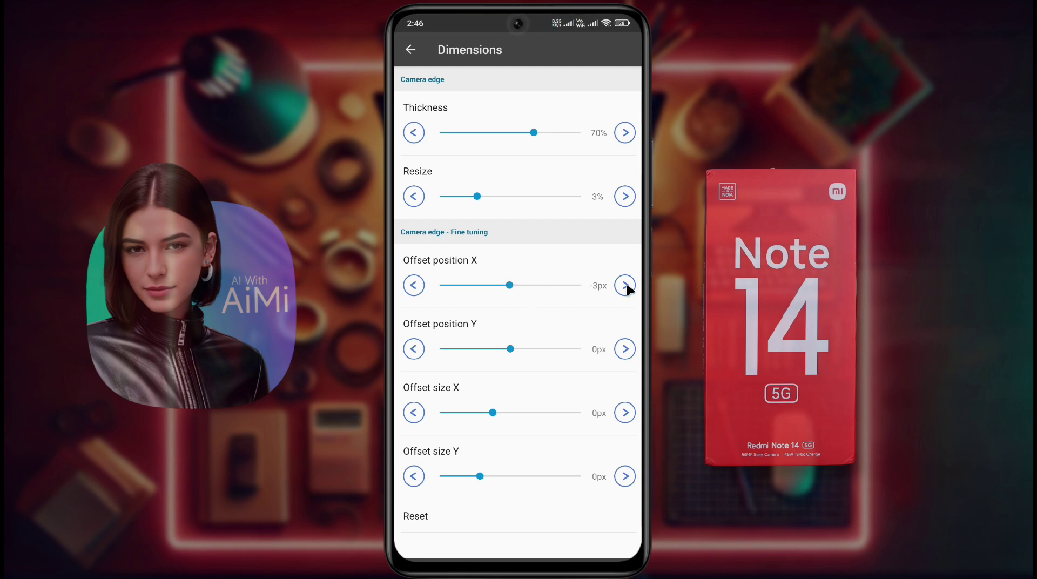
click(626, 286)
drag(395, 302, 493, 319)
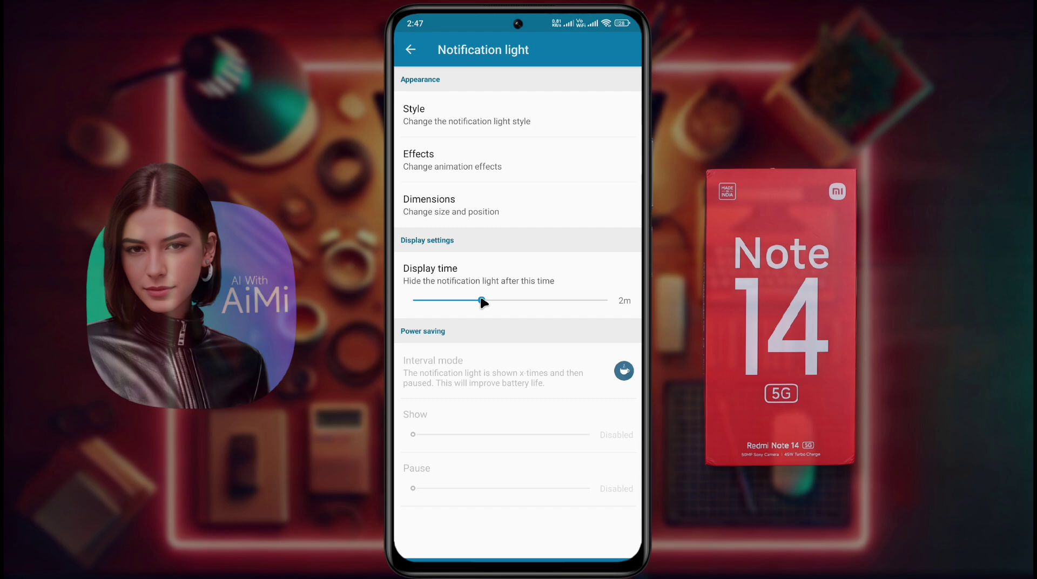
- Drag Display time toward 5m, dismiss the aodNotify Pro notice, and return to the main menu
drag(486, 301, 516, 306)
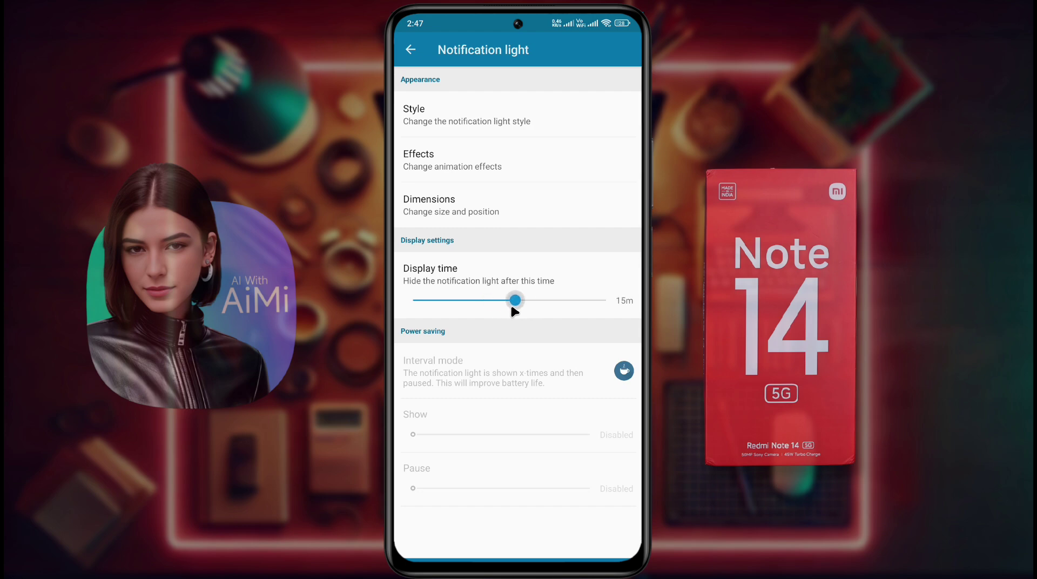
drag(514, 310, 514, 310)
click(574, 214)
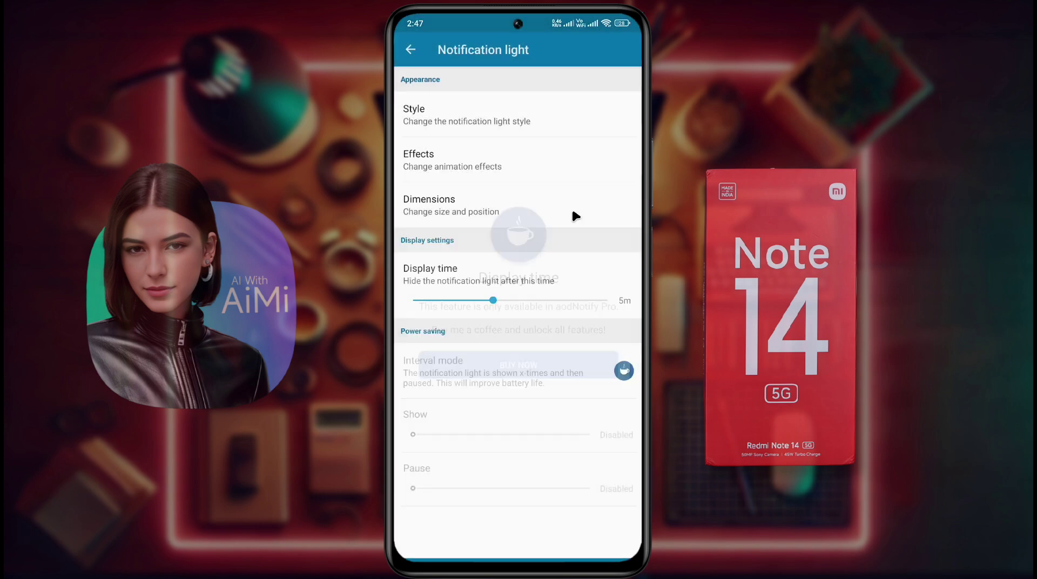
drag(395, 295, 438, 291)
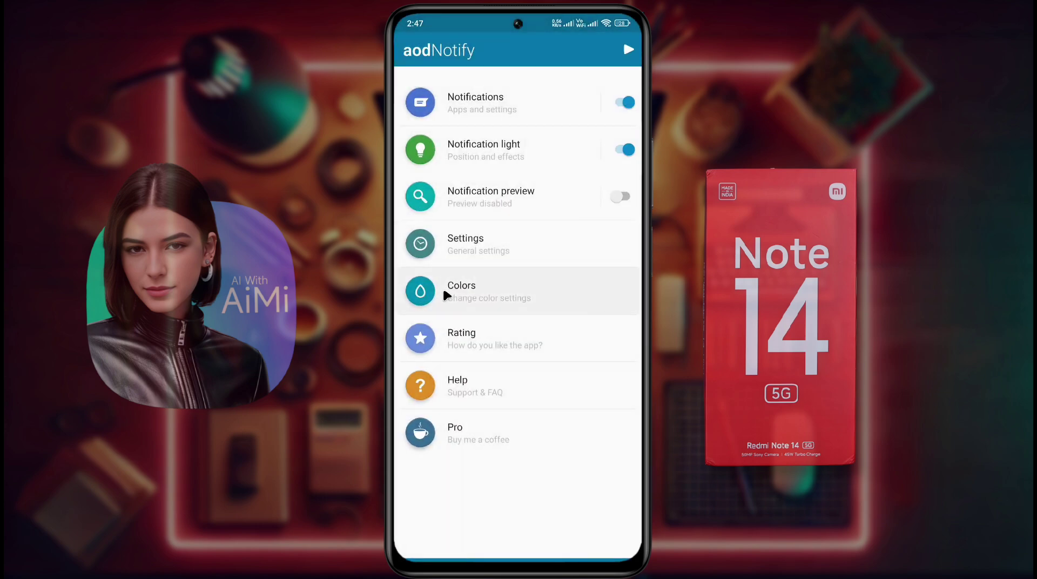
- Try a Pro-only per-app light colour for Messaging, then back out to Colors
click(544, 301)
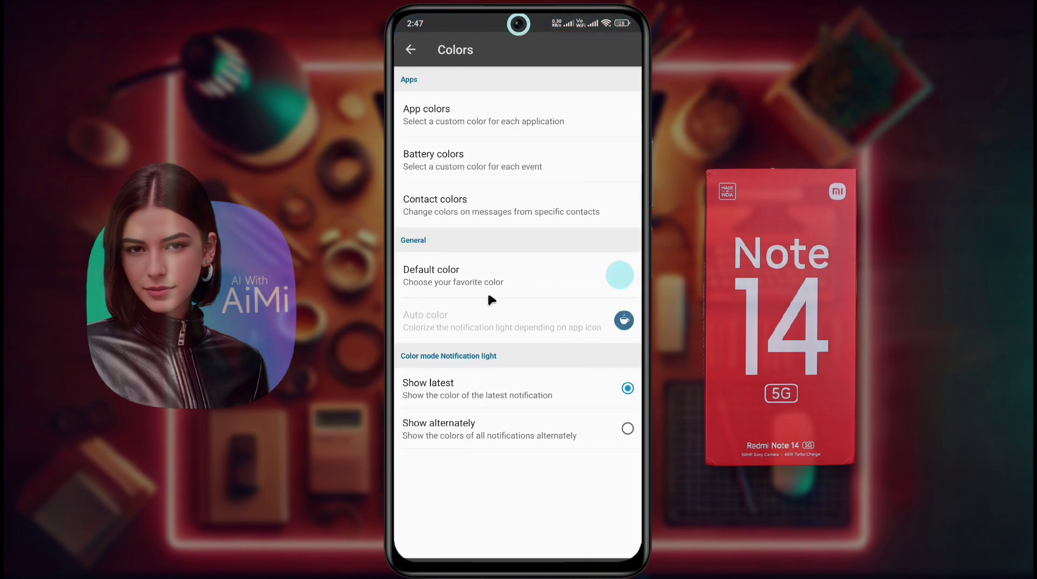
click(498, 123)
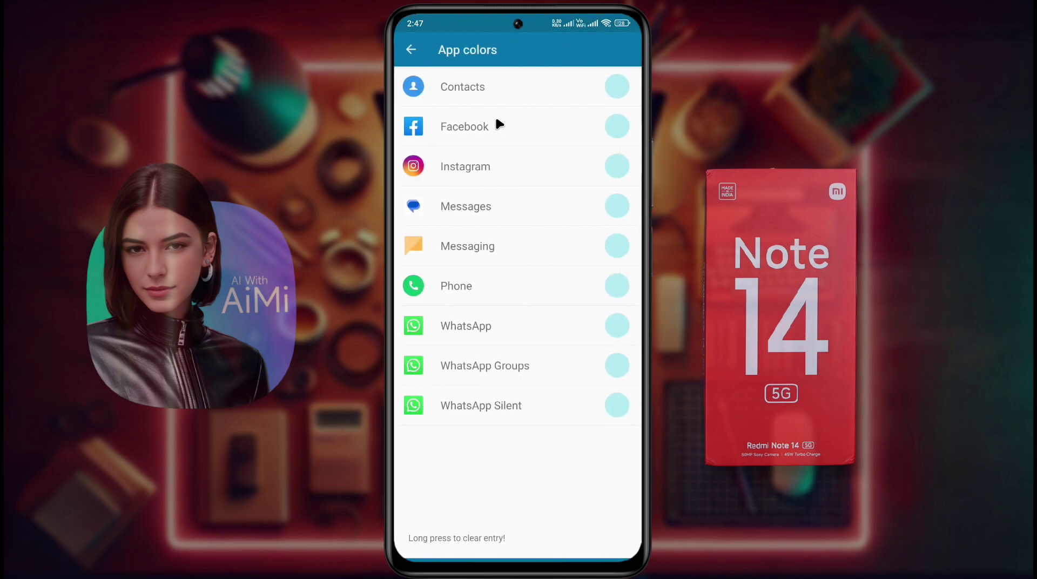
click(617, 246)
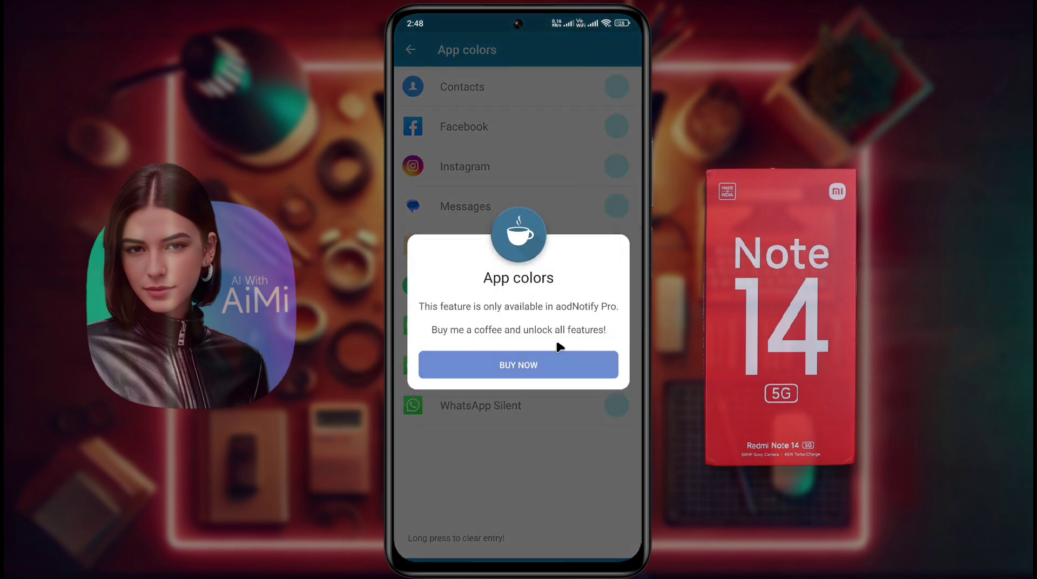
key(Escape)
key(Escape)
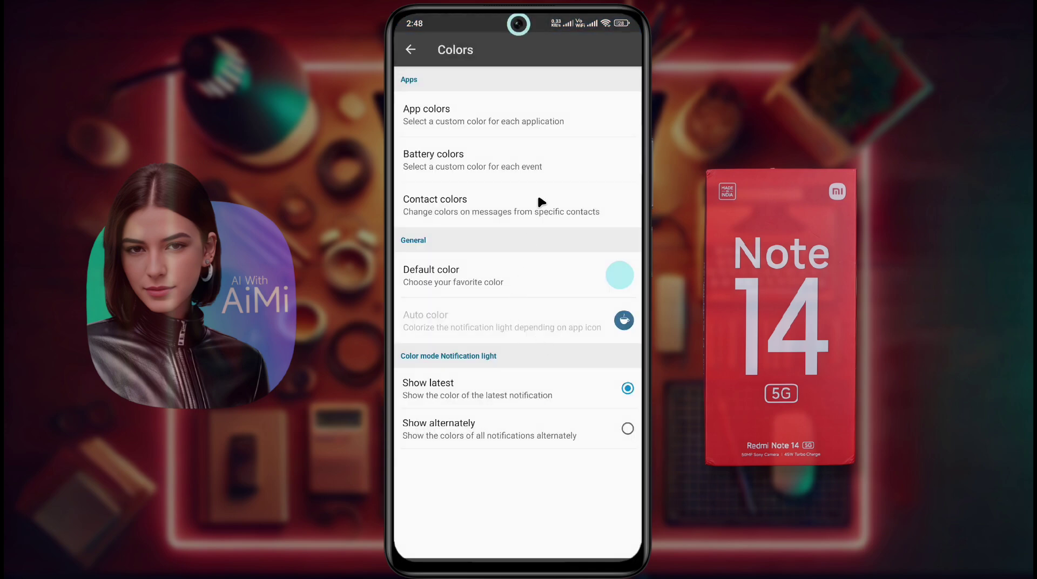
- Set the default notification light colour to orange and go to the home screen
click(625, 275)
click(512, 332)
click(546, 339)
click(512, 171)
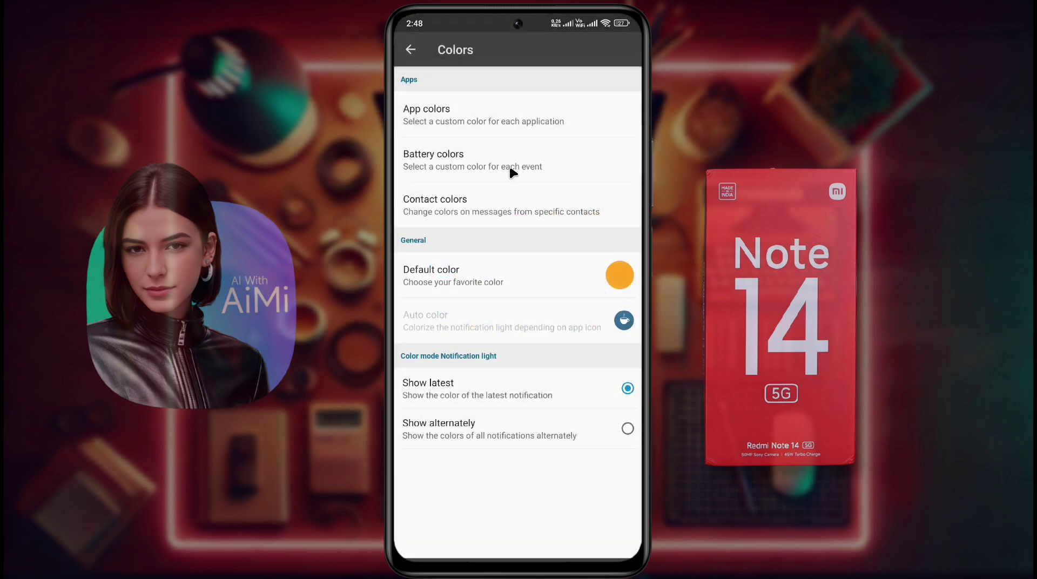
drag(518, 556, 519, 477)
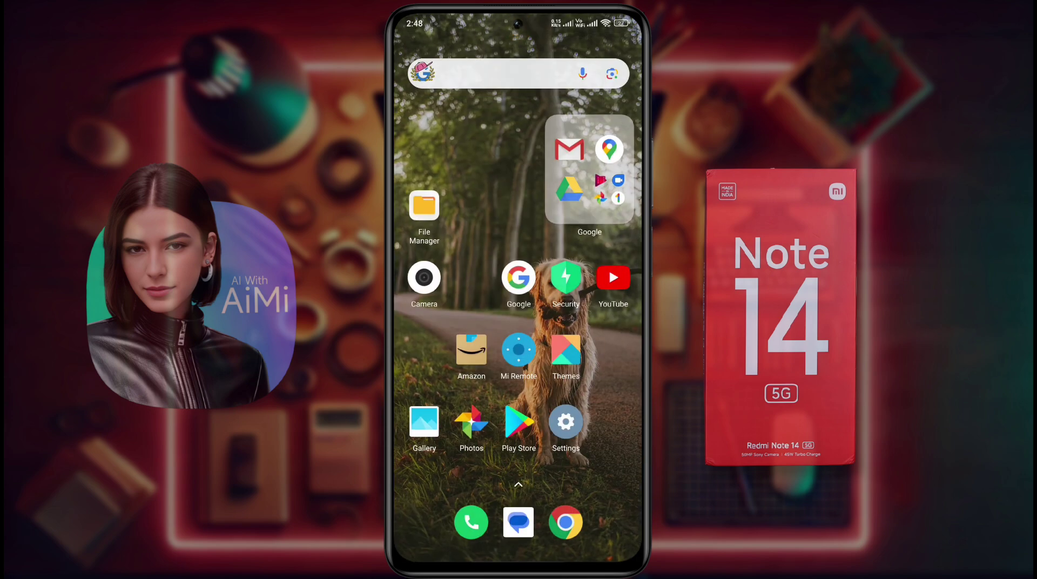
- Lock the phone to preview the orange camera-edge light, then unlock and clear the notification
click(518, 522)
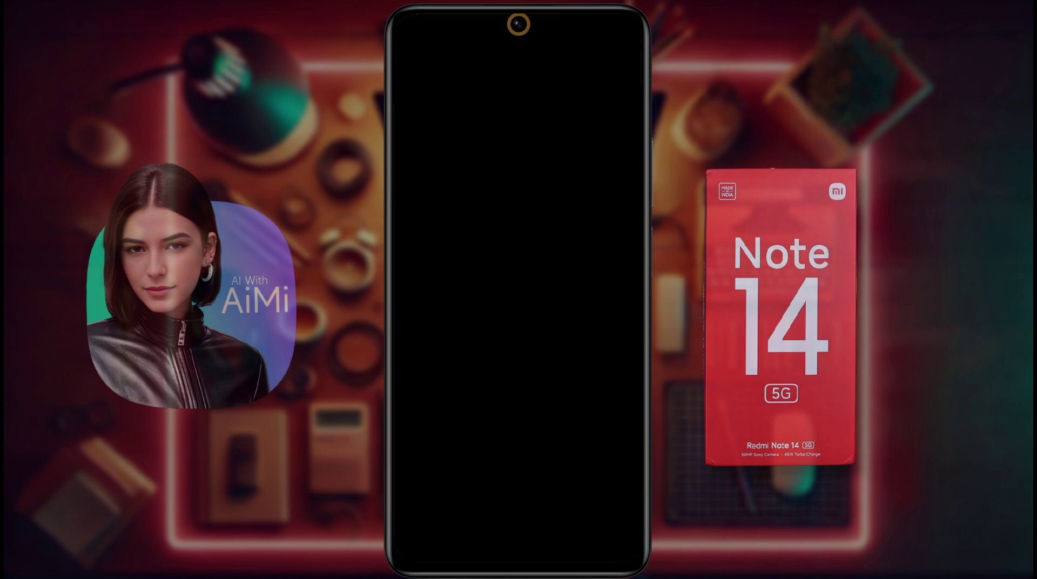
drag(518, 556, 518, 378)
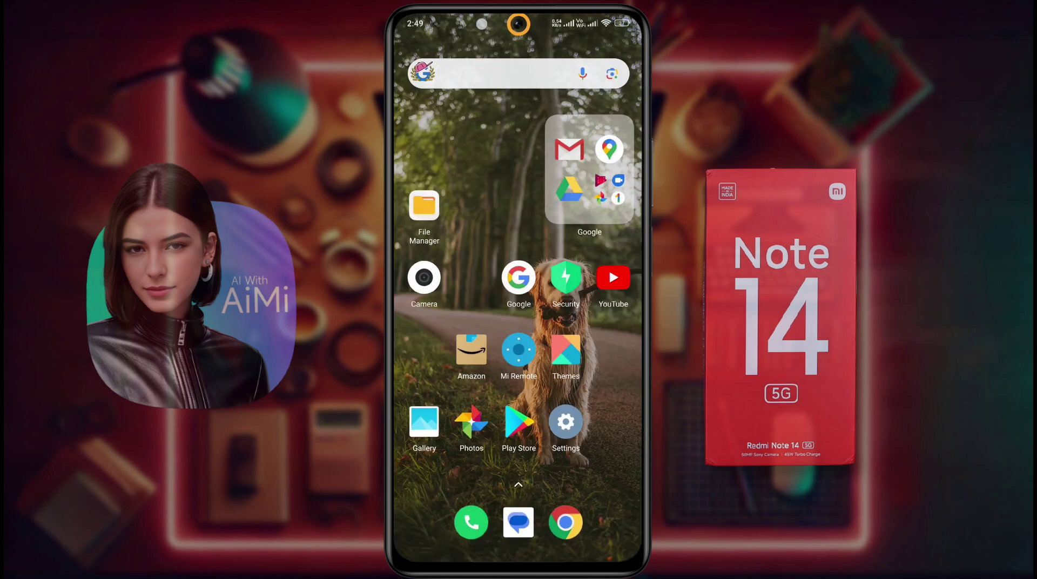
drag(518, 17, 519, 270)
click(519, 529)
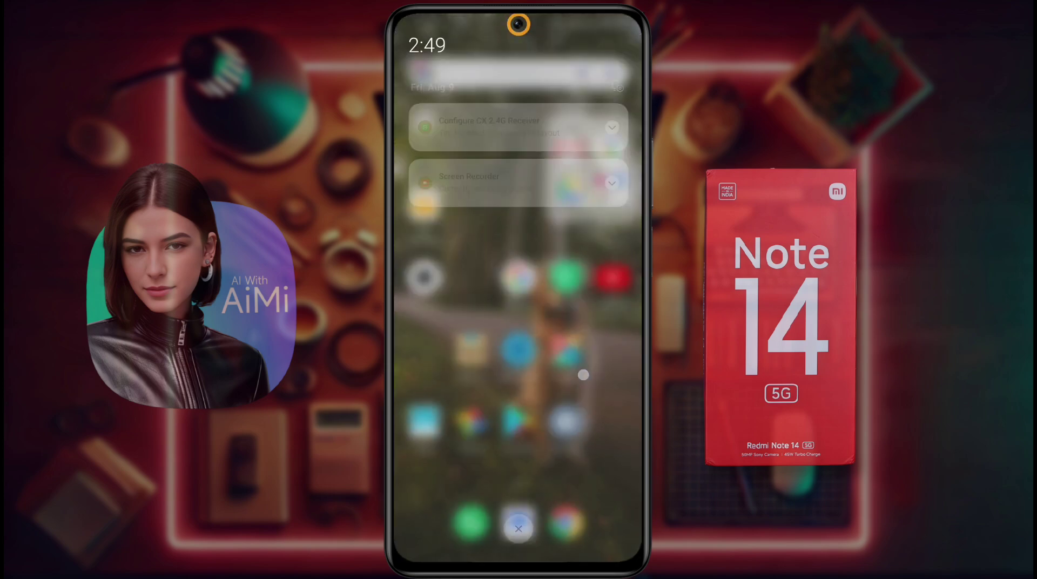